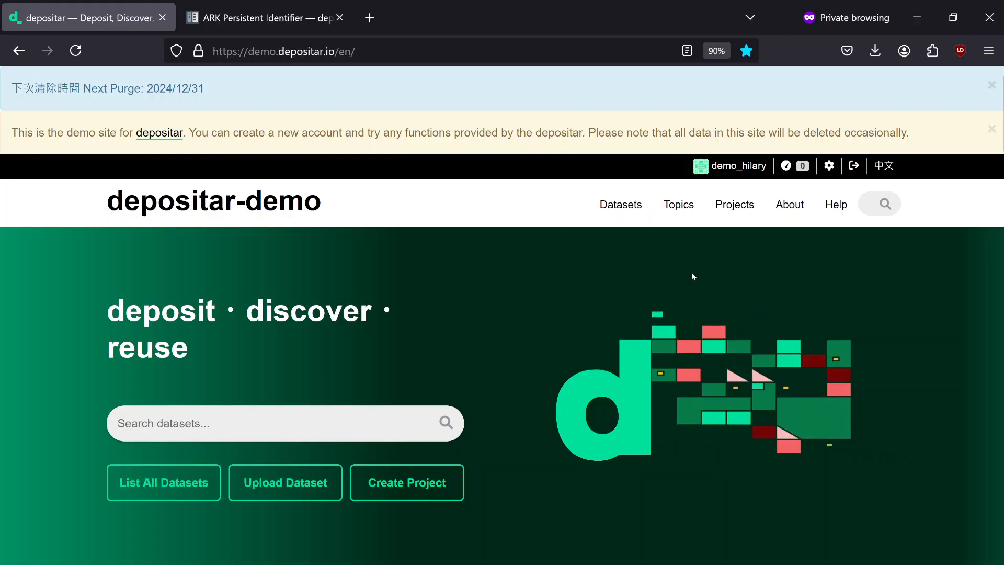
Open the Public Health Policy in Vietnam project from the dashboard's list of own projects.
click(792, 167)
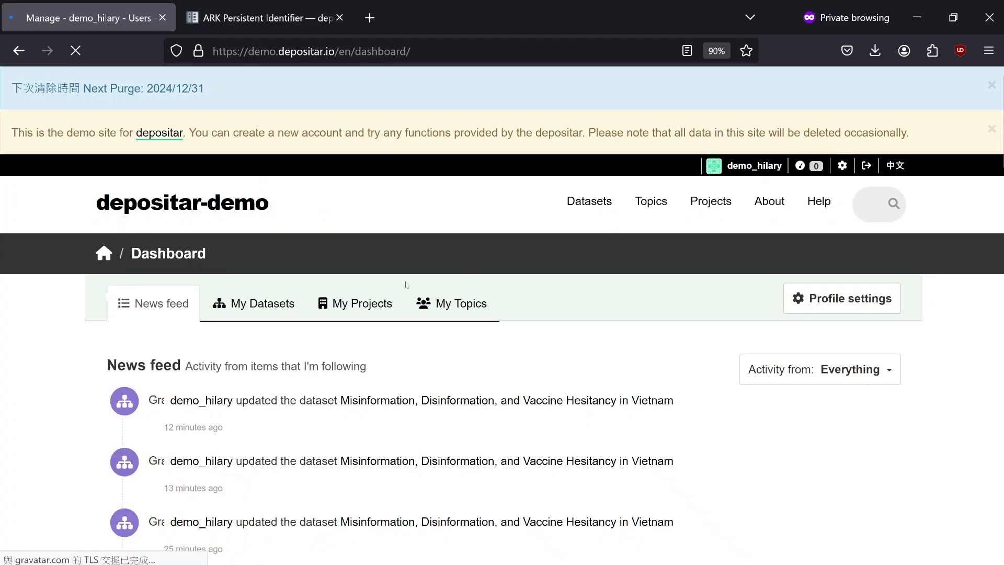
click(389, 303)
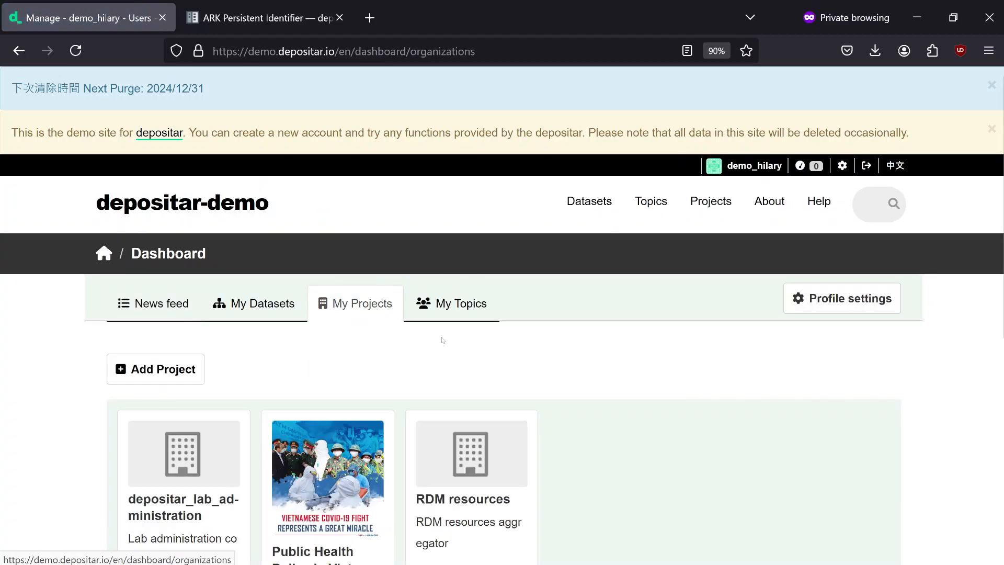
scroll(438, 338, down, 3)
scroll(560, 340, down, 2)
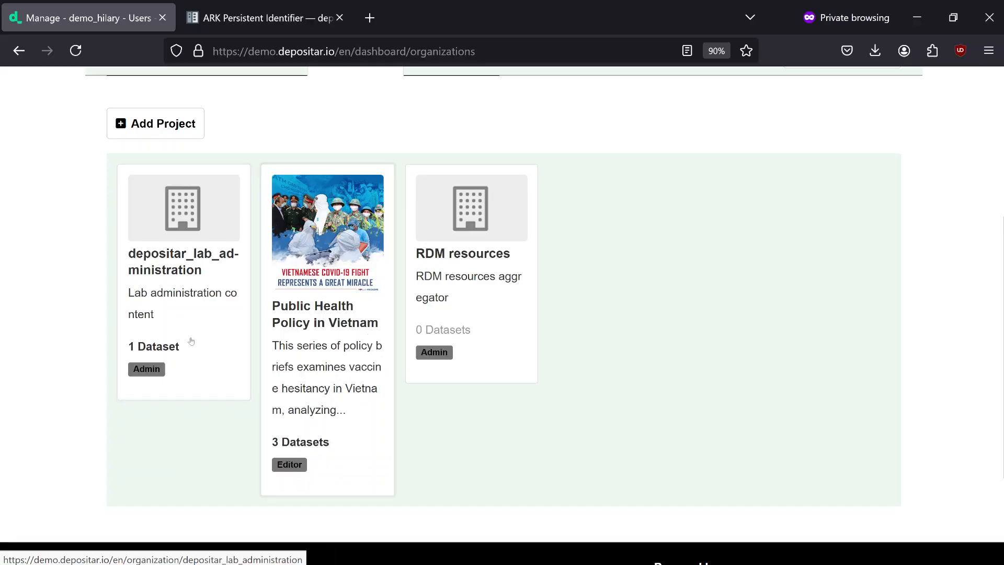
click(323, 320)
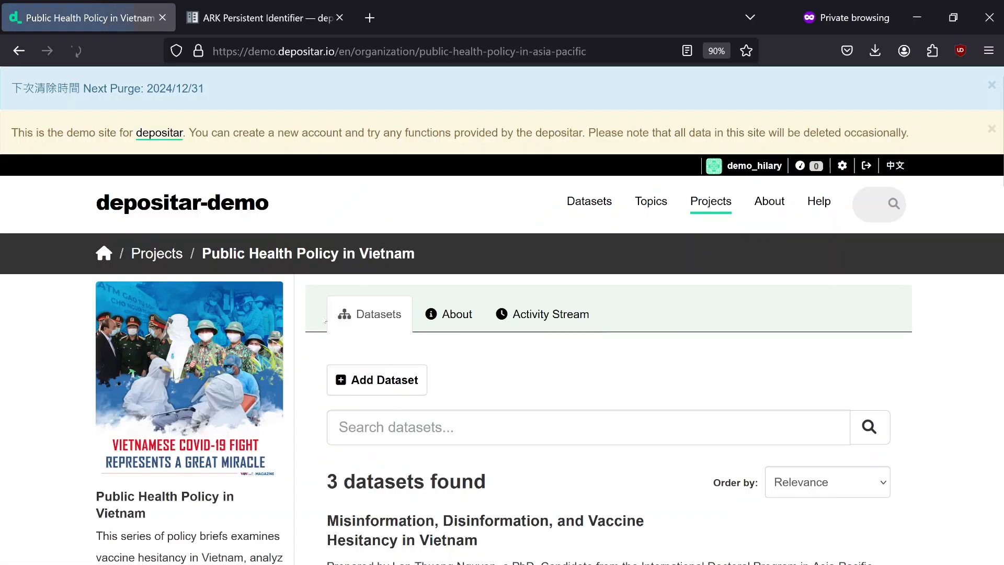
Look through the project's dataset list and its keyword, data type, language and format filters.
scroll(301, 349, down, 5)
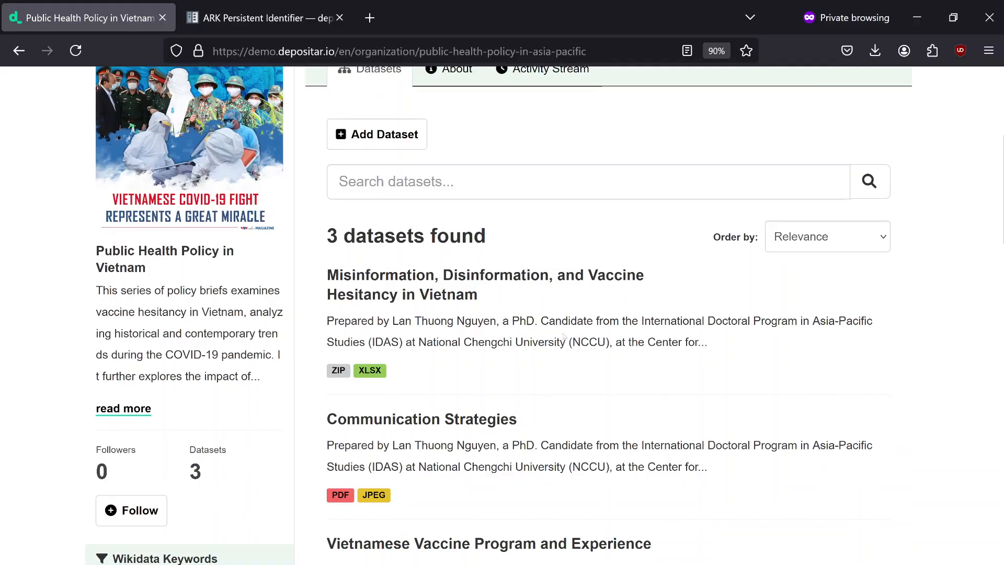
scroll(454, 291, down, 10)
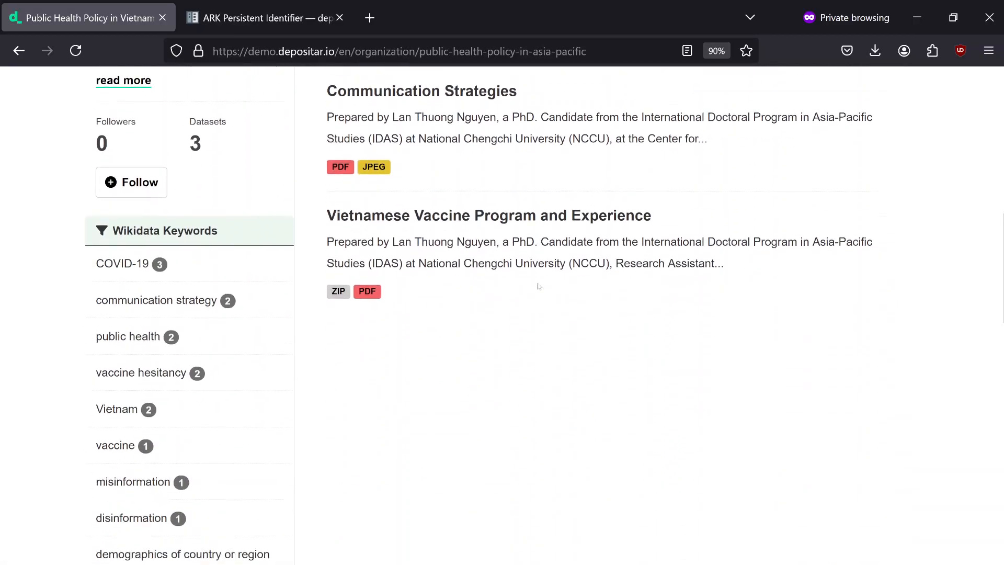
scroll(539, 290, down, 6)
scroll(536, 291, down, 6)
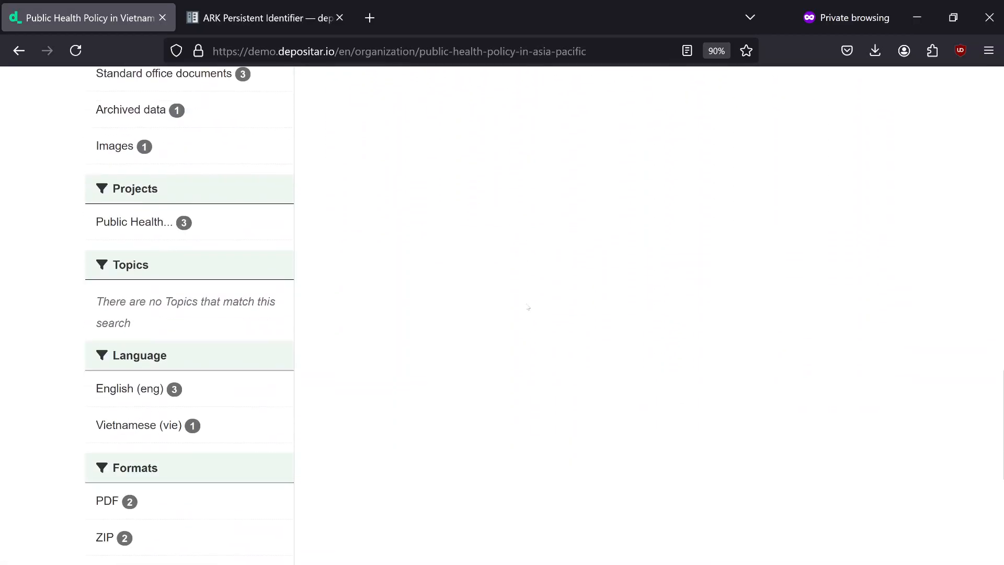
scroll(529, 307, up, 13)
scroll(529, 307, up, 10)
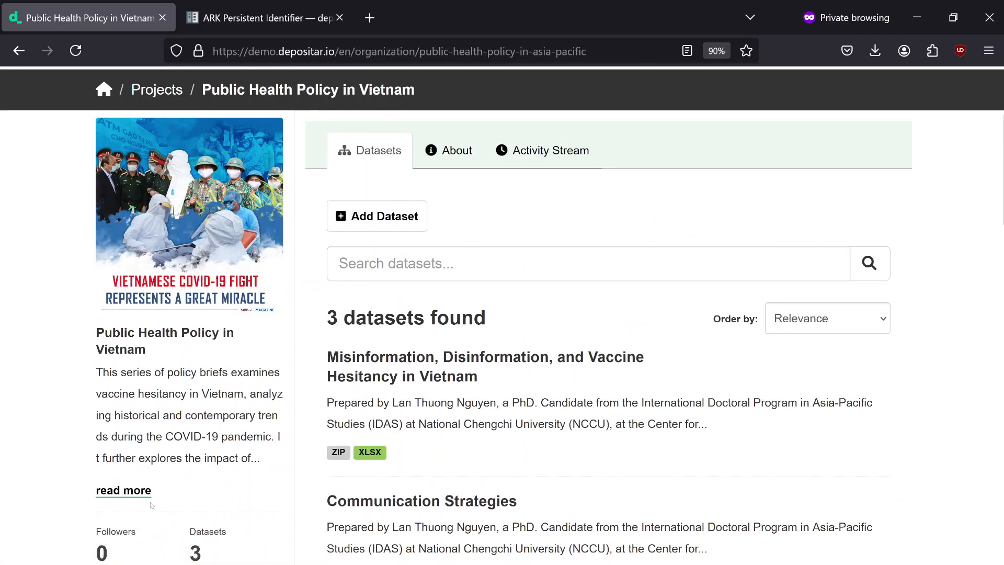
Read the project's full description, then return to its dataset list.
click(126, 491)
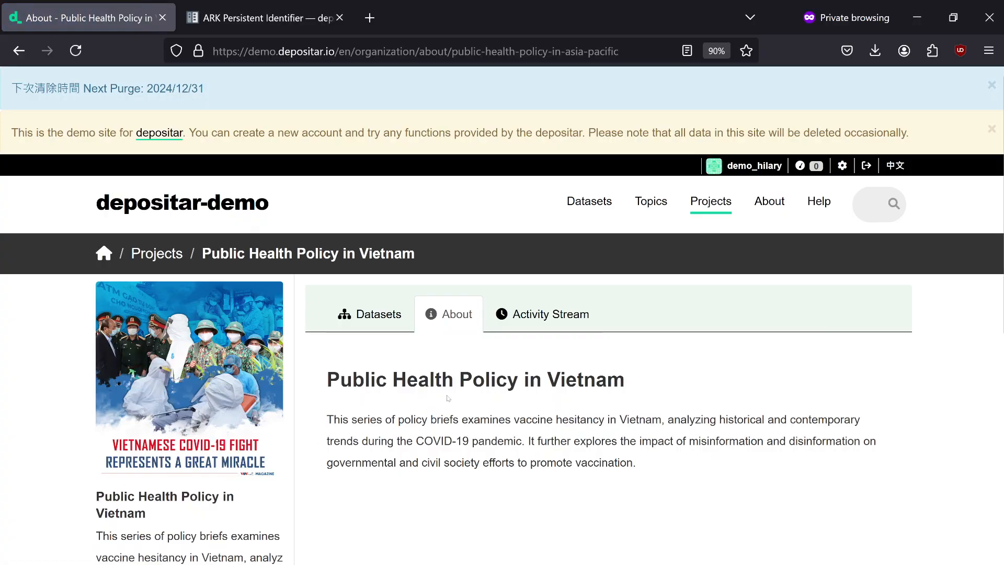
key(alt+Left)
scroll(449, 398, down, 3)
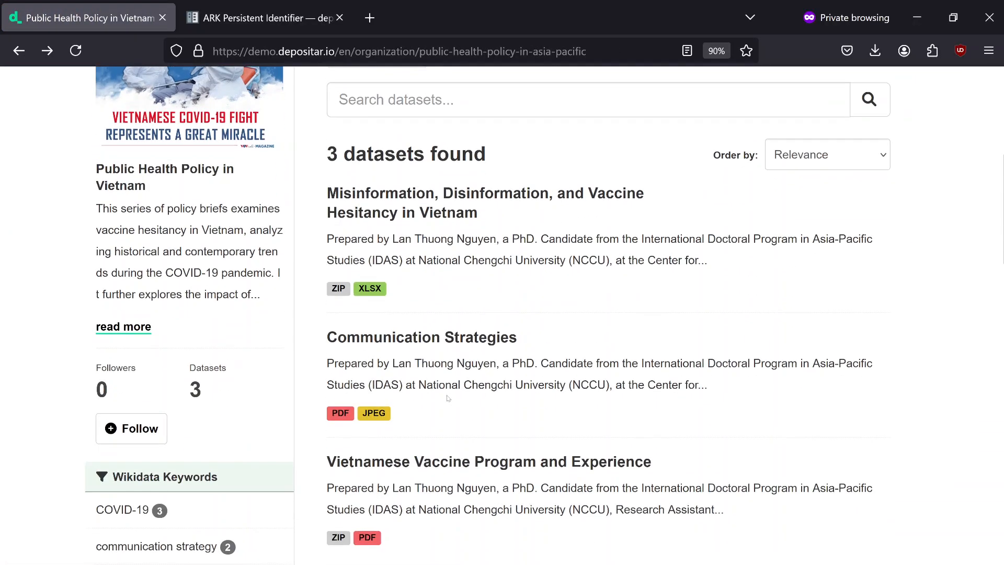
Open the Communication Strategies dataset, view its Communication strategy.pdf resource page, and return to the dataset.
click(443, 337)
scroll(503, 314, down, 15)
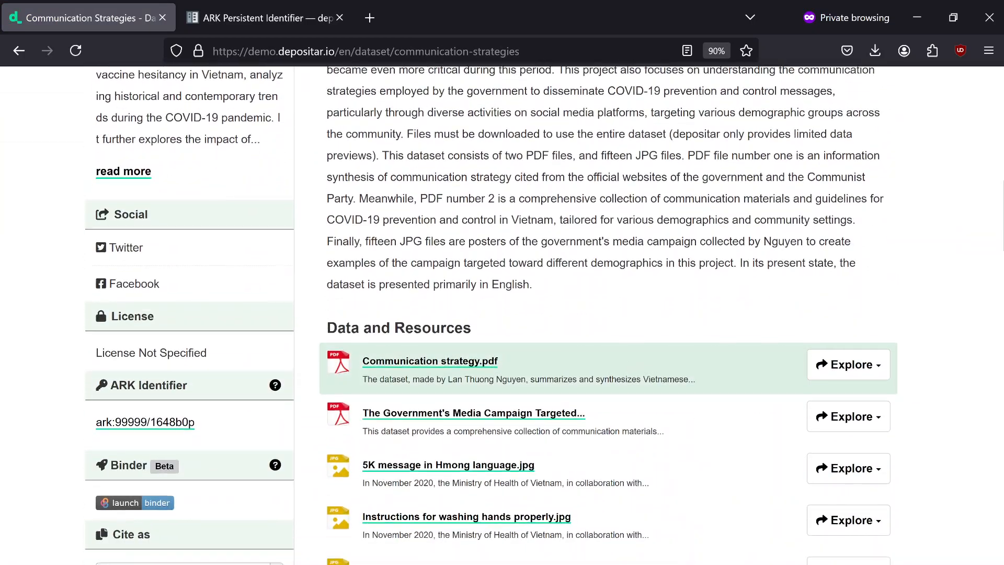
scroll(479, 361, down, 2)
click(479, 297)
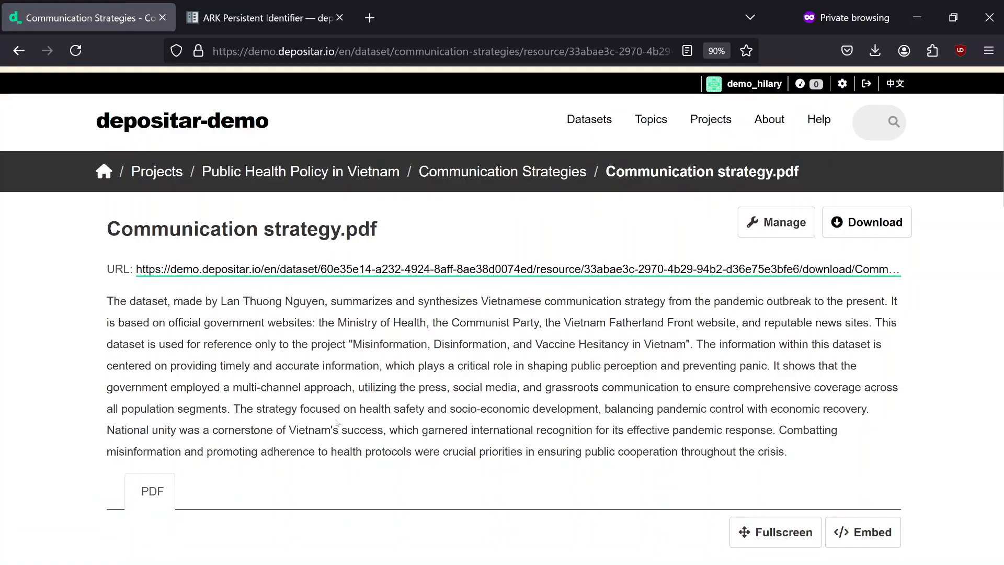
key(alt+Left)
Examine the Communication Strategies dataset's resources, tags, Wikidata keywords and basic, spatio-temporal and management information, then return to the project.
scroll(489, 390, down, 5)
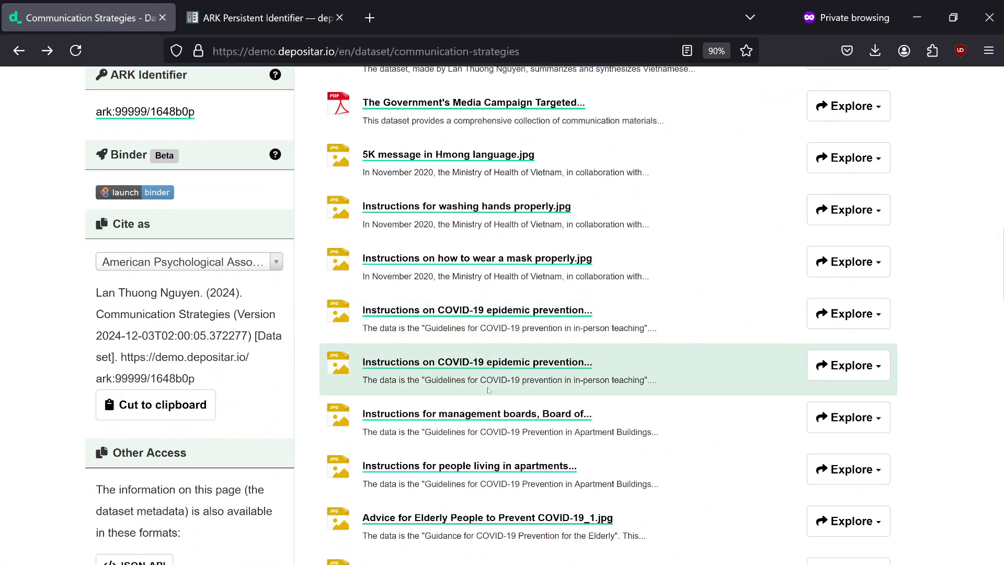
scroll(490, 389, down, 10)
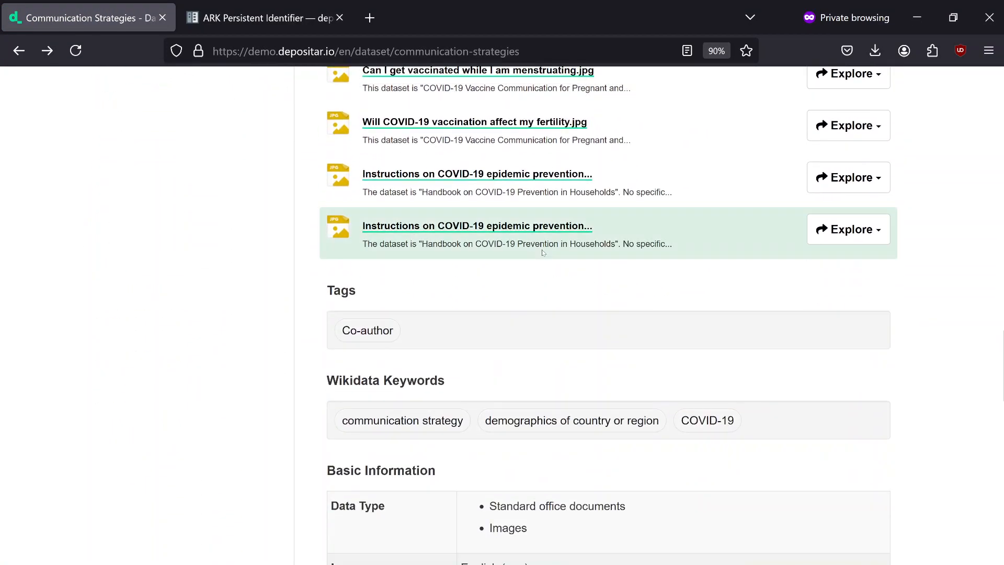
scroll(542, 249, down, 3)
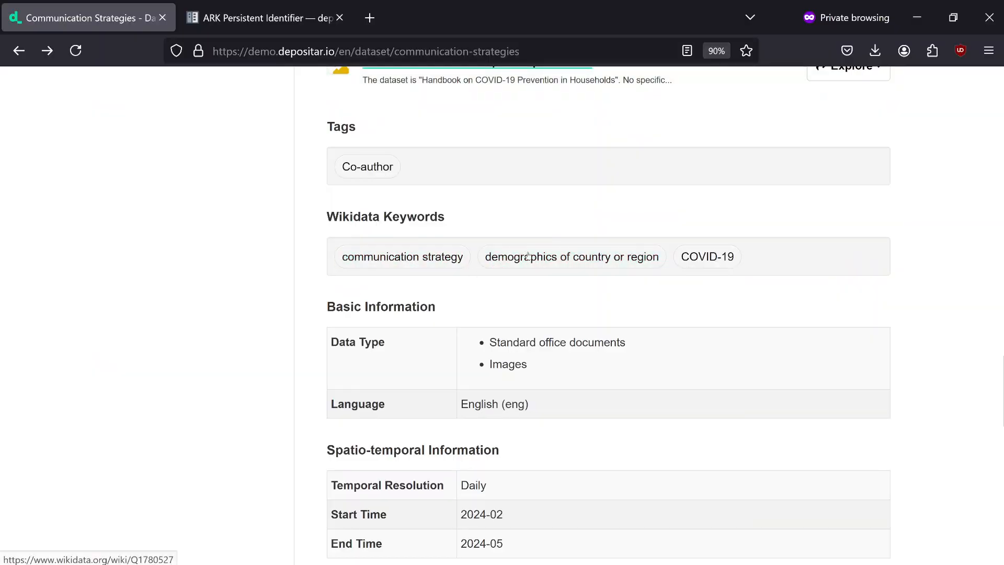
scroll(741, 276, down, 3)
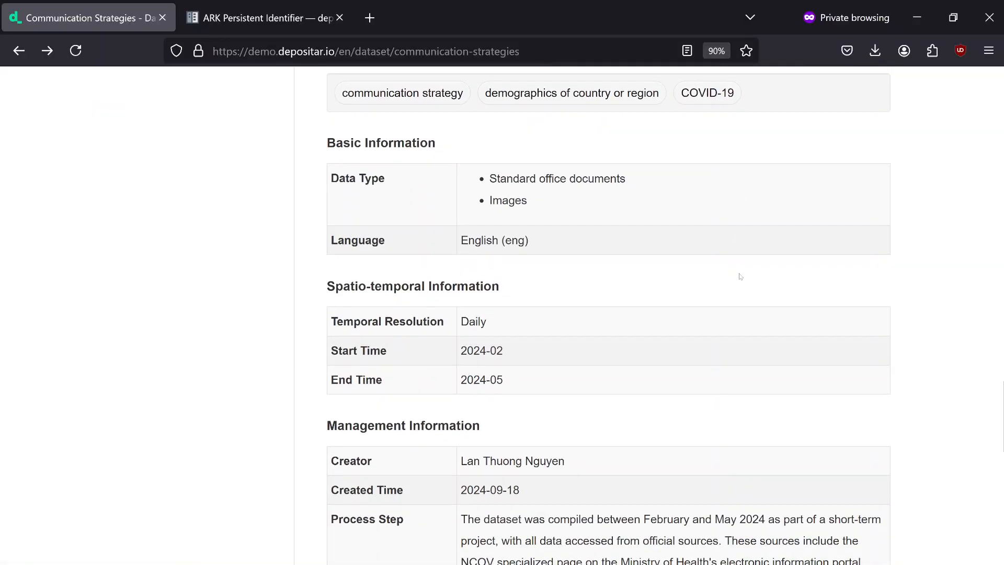
scroll(741, 277, down, 6)
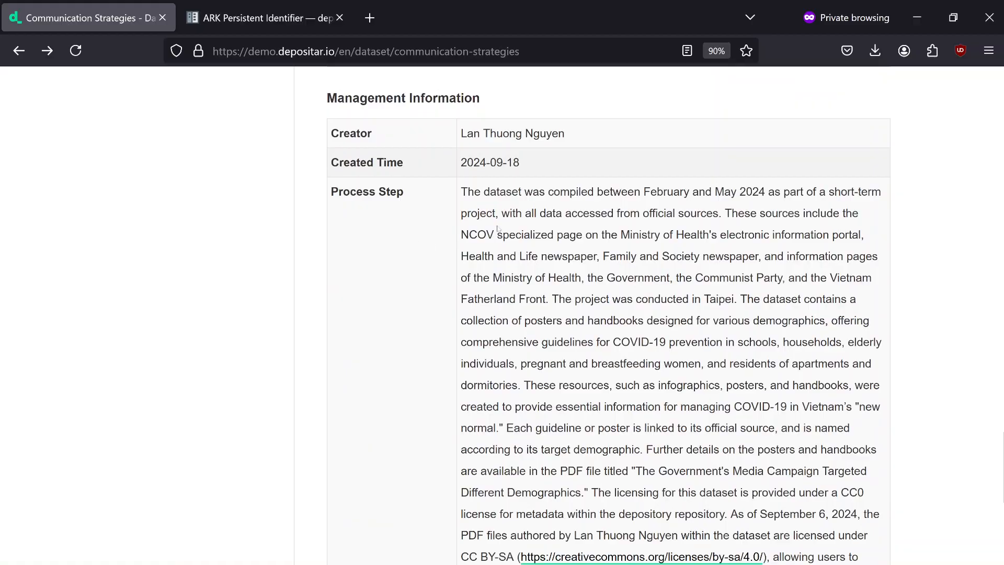
scroll(727, 393, down, 3)
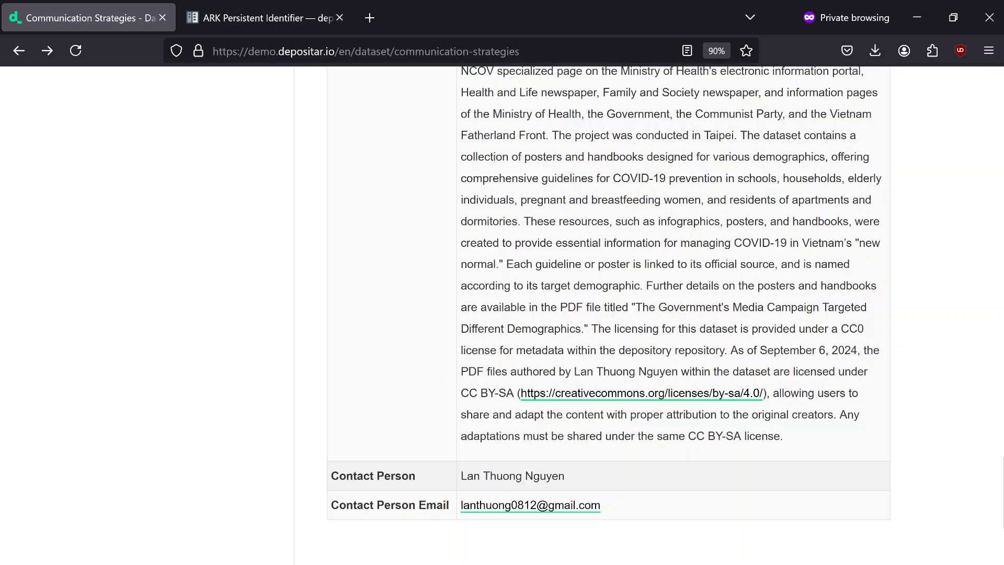
scroll(611, 333, up, 20)
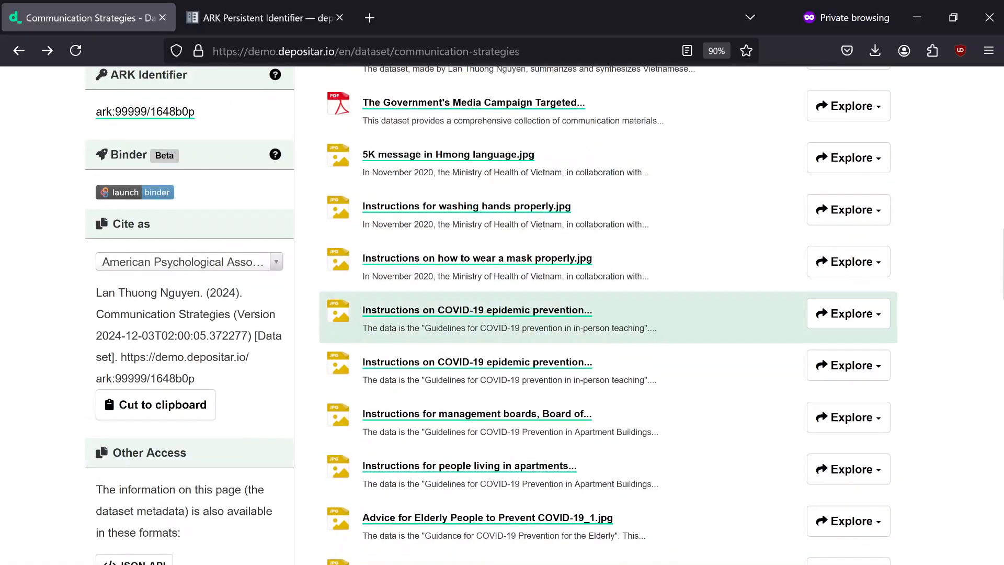
scroll(611, 333, up, 5)
key(alt+Left)
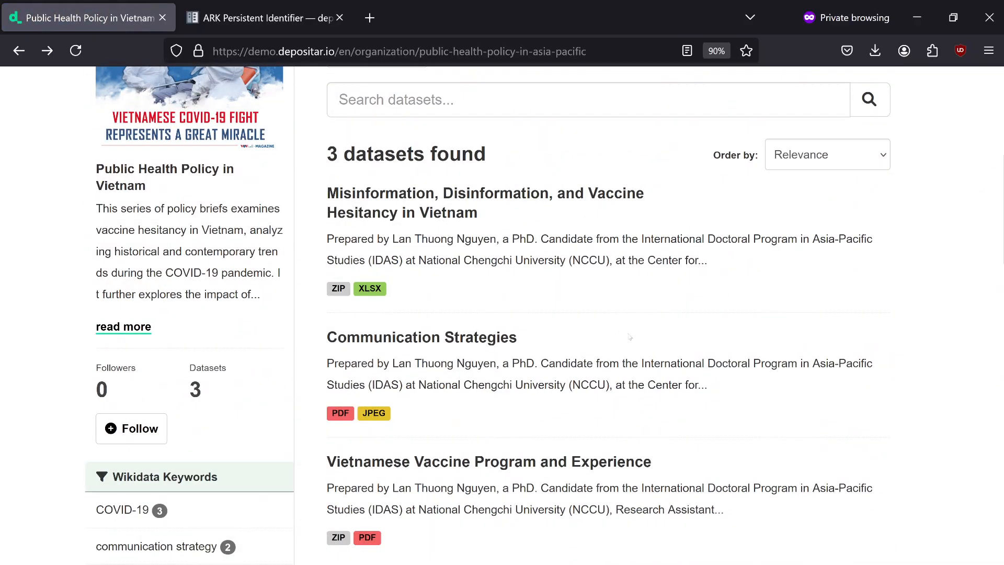
Check the local public_health_policy folder in File Explorer, then open the project's Misinformation, Disinformation, and Vaccine Hesitancy in Vietnam dataset in the browser.
scroll(621, 336, up, 5)
scroll(648, 339, up, 2)
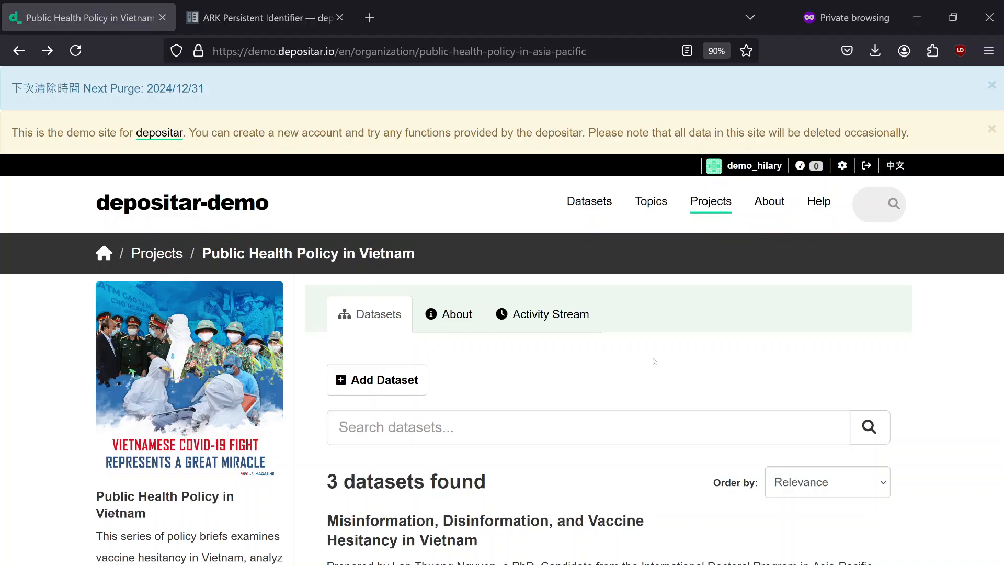
key(alt+Tab)
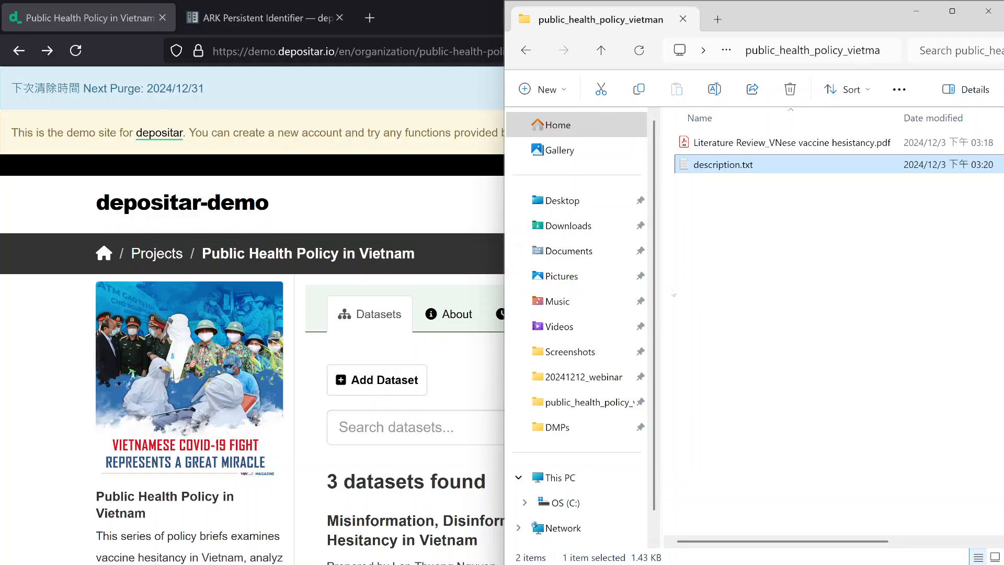
scroll(329, 434, down, 2)
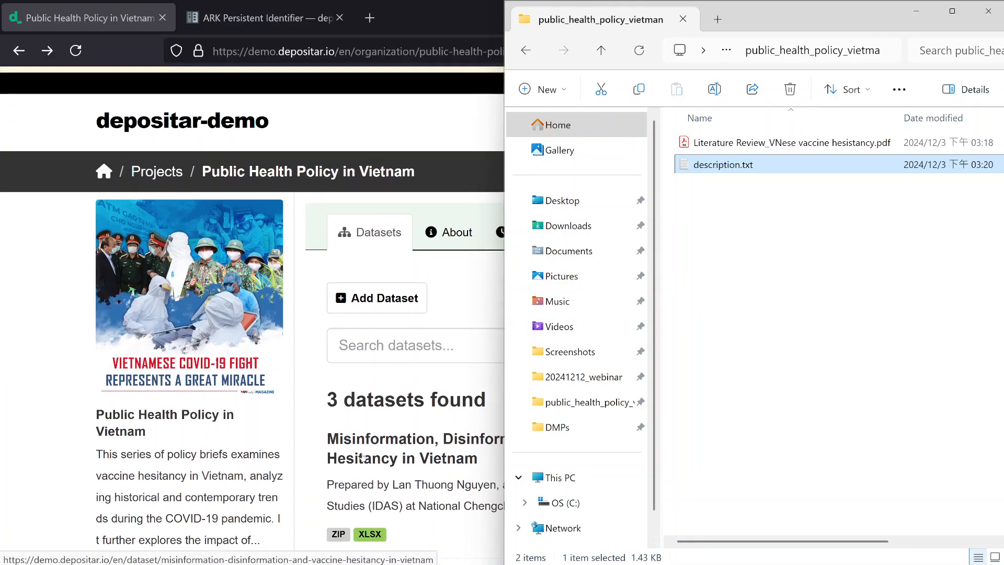
click(398, 444)
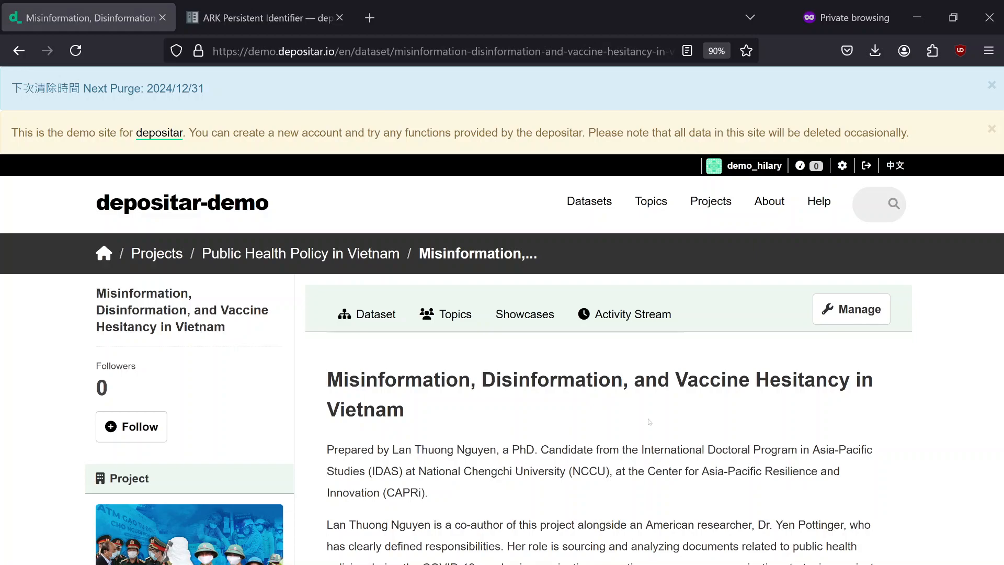
Recheck the local folder with the literature review PDF and description.txt, then open the misinformation dataset's metadata for editing.
key(alt+Tab)
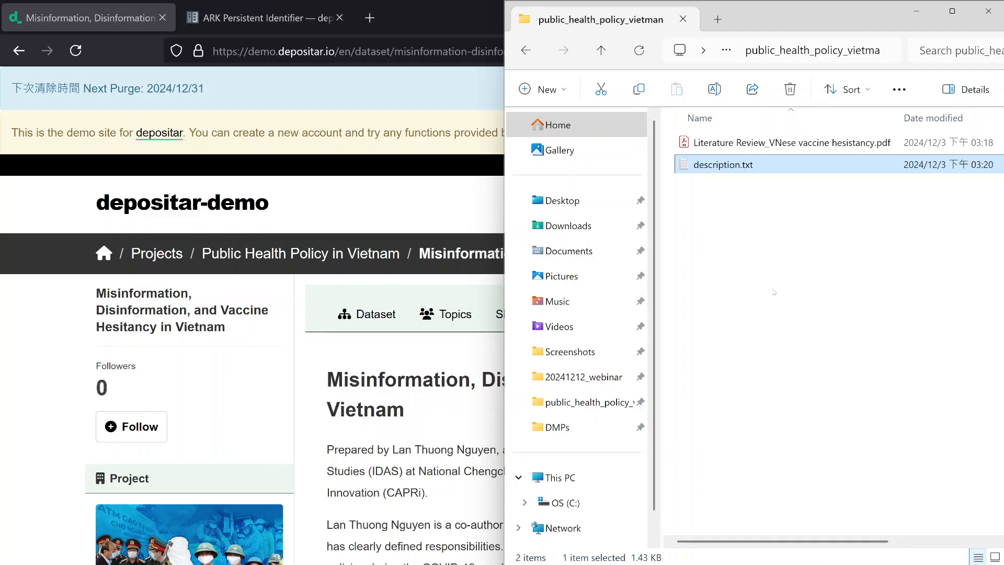
click(387, 467)
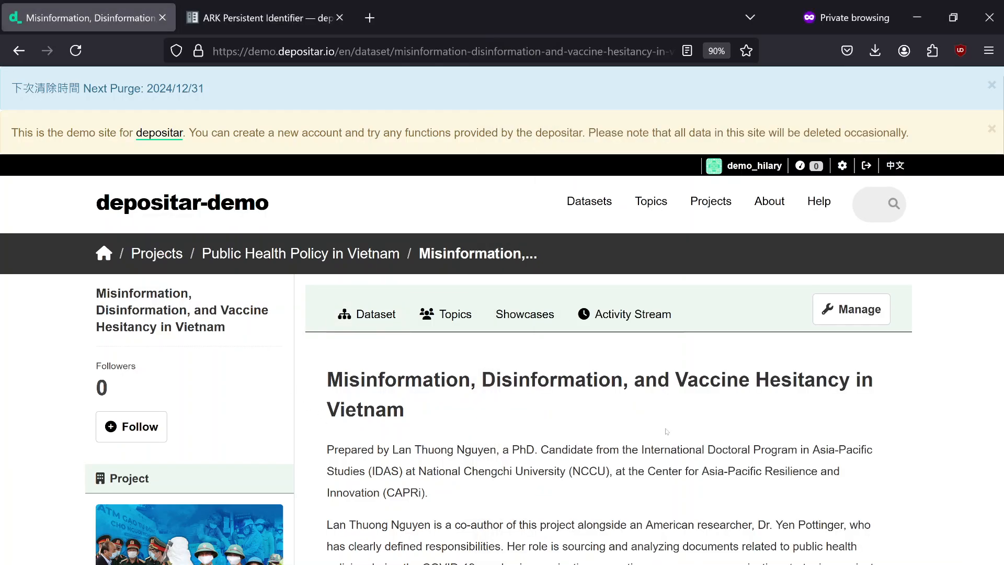
scroll(667, 432, down, 3)
scroll(682, 425, up, 2)
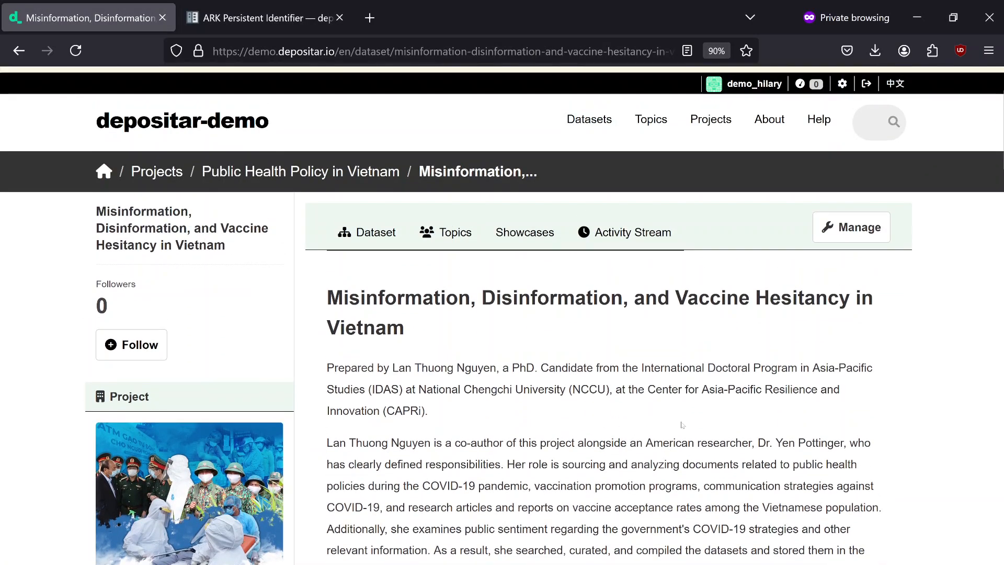
click(872, 229)
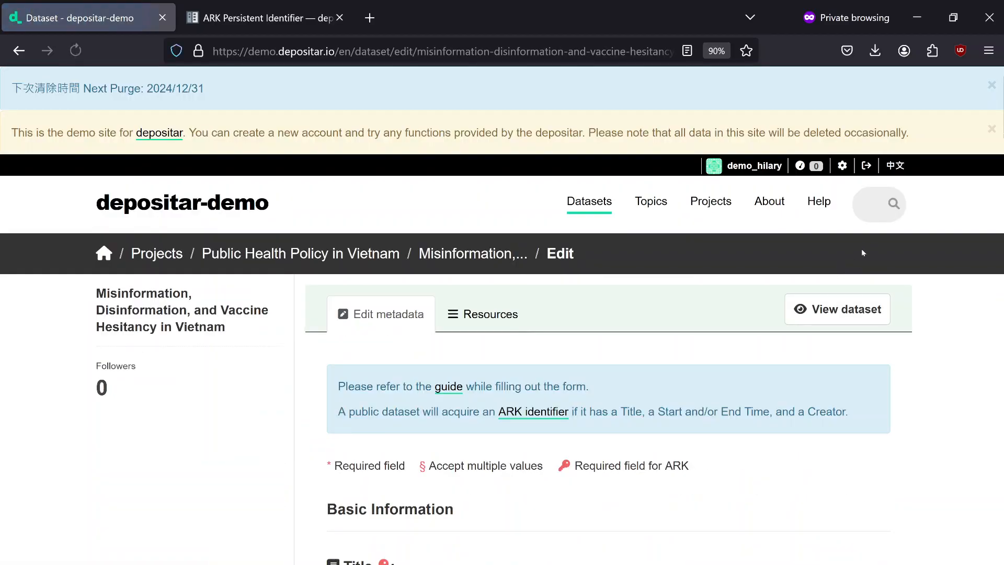
Review the metadata form's title, description, data type, Wikidata keywords, tags and language fields.
scroll(660, 335, down, 3)
scroll(661, 335, down, 5)
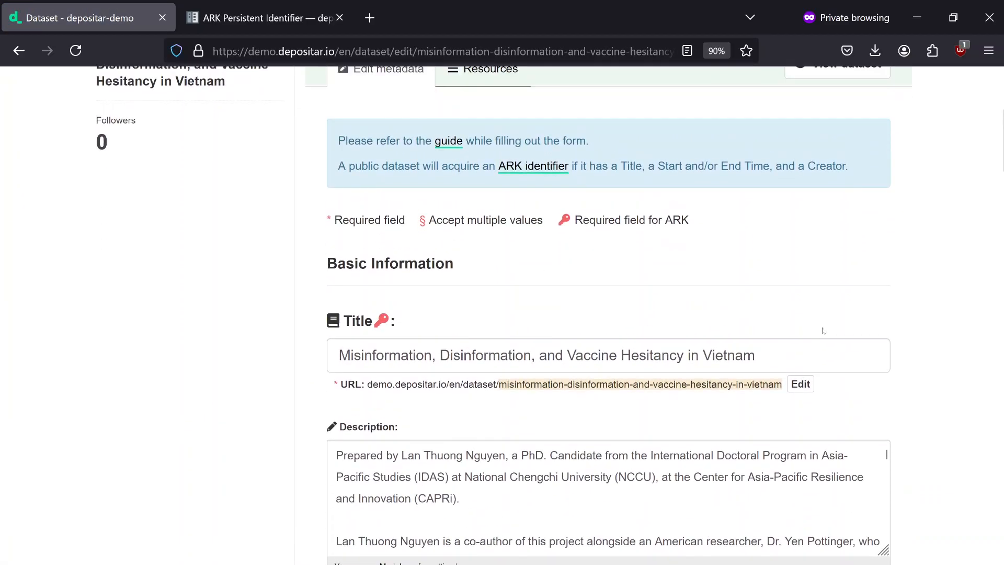
scroll(951, 356, down, 14)
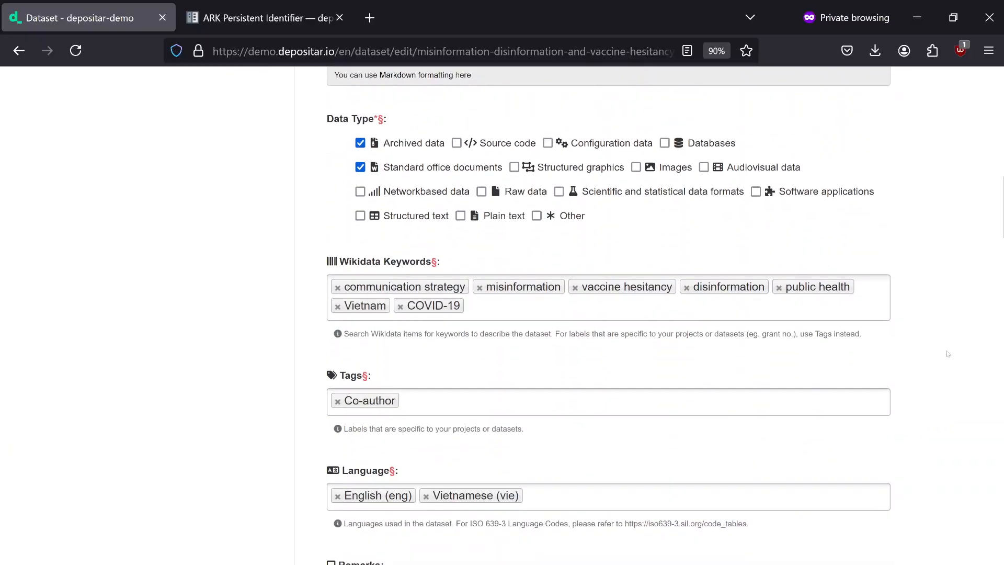
scroll(947, 354, down, 3)
scroll(948, 354, up, 20)
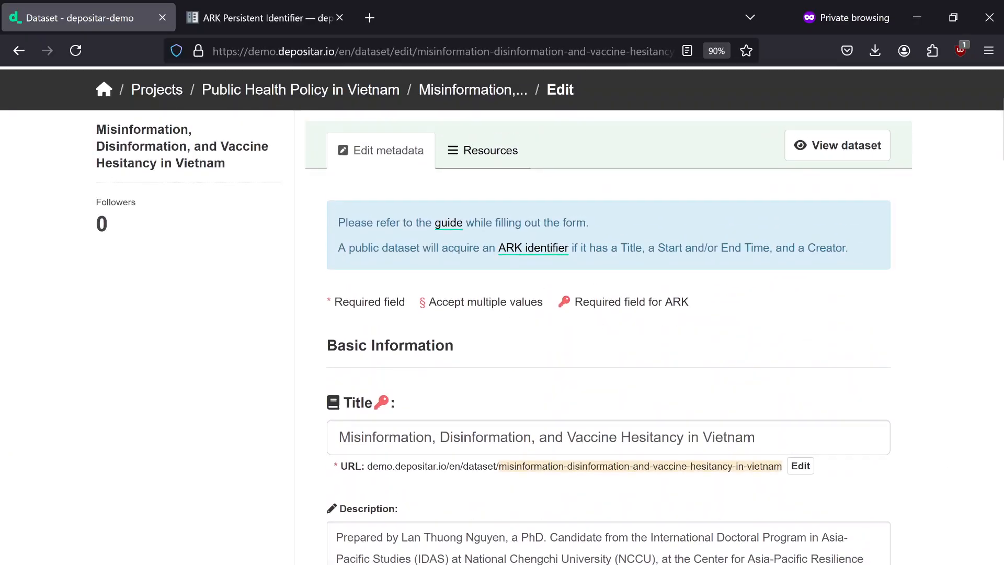
Point out the form legend's markers for required fields, fields accepting multiple values and fields required for ARK by highlighting their text.
drag(335, 302, 407, 298)
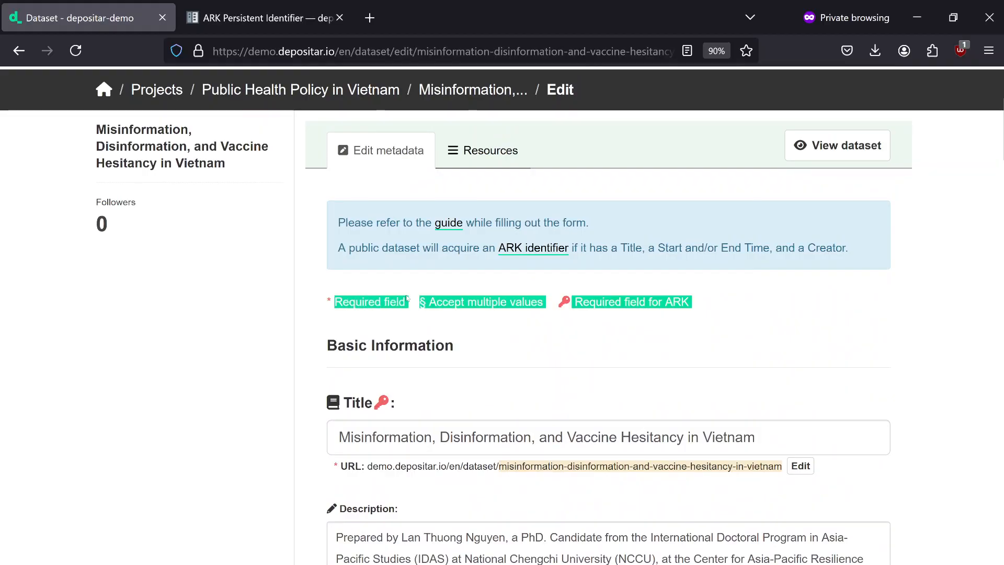
click(595, 317)
drag(575, 302, 694, 300)
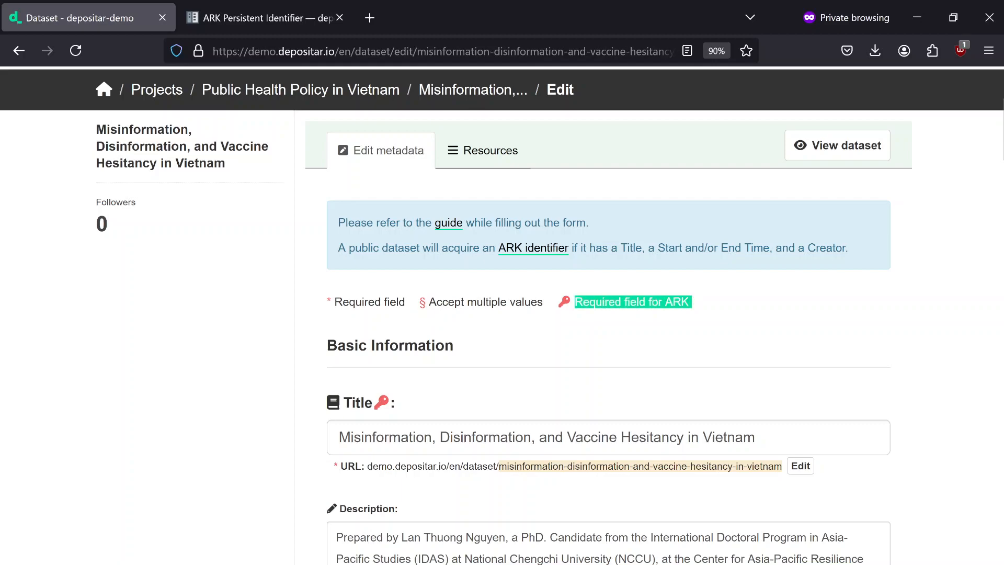
drag(335, 302, 405, 302)
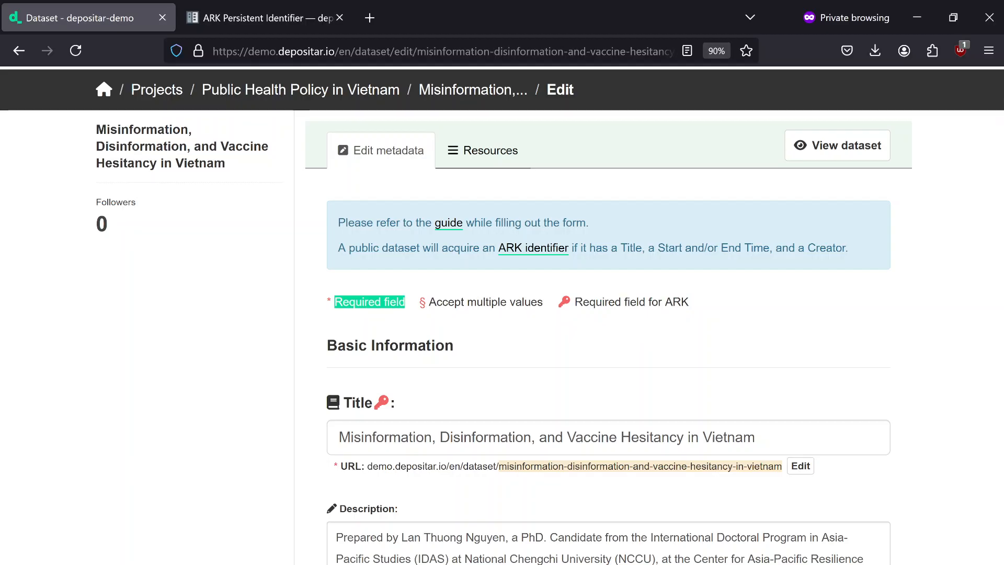
click(429, 302)
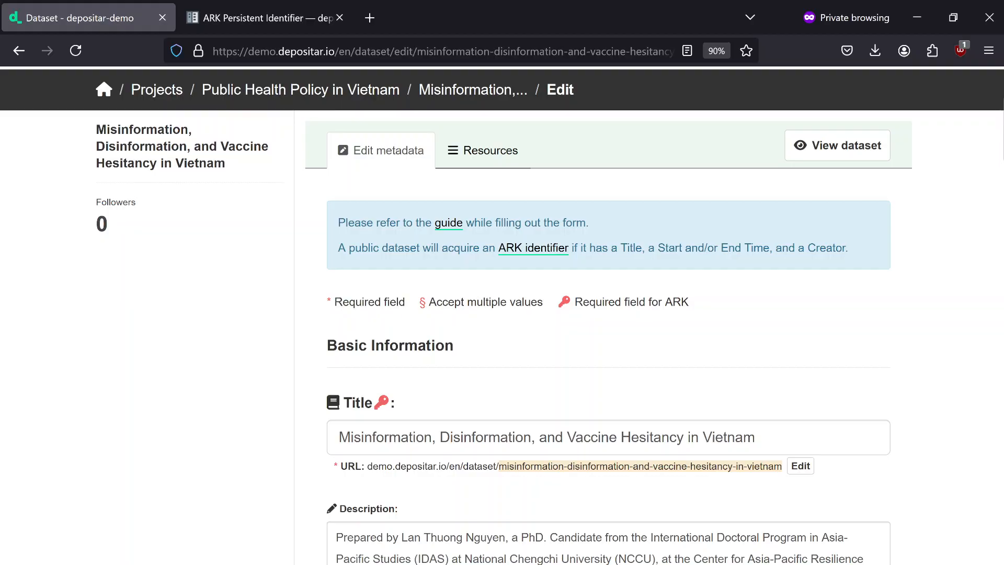
Highlight the legend's required-field and ARK-required markers, then consult the ARK Persistent Identifier guide's criteria for assigning ARKs.
drag(335, 301, 407, 302)
click(401, 324)
drag(575, 301, 693, 302)
click(681, 320)
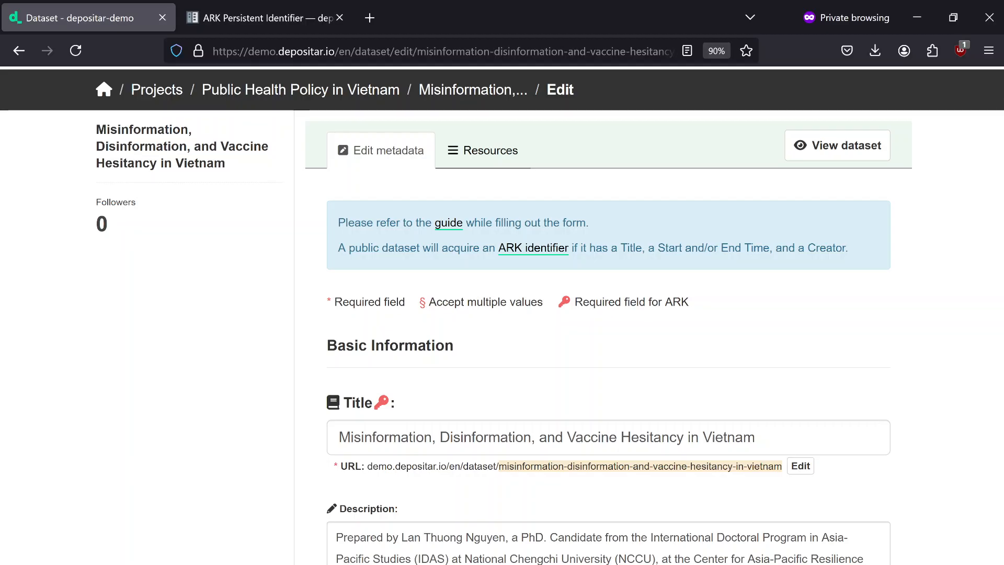
click(262, 18)
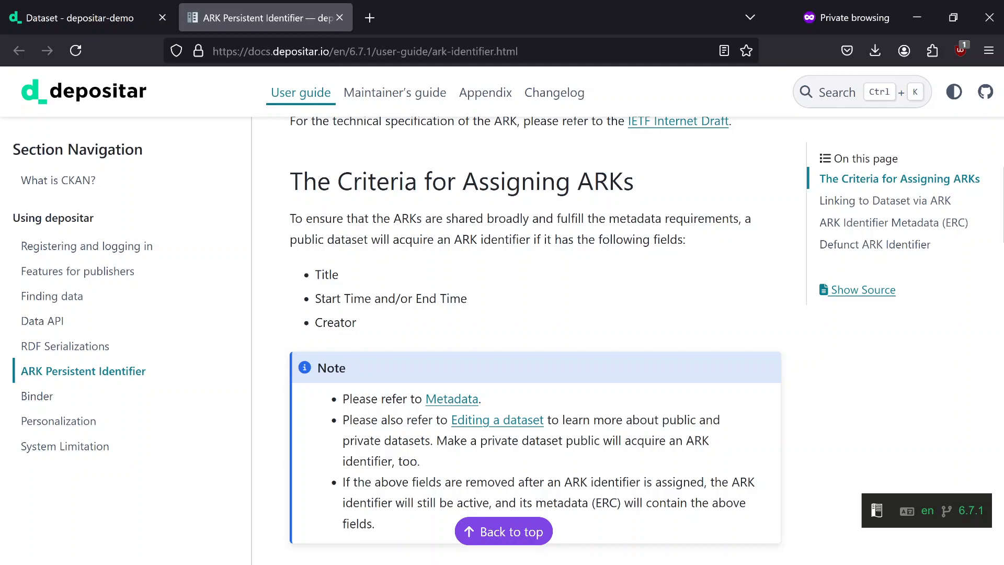
Return to the dataset's metadata form and add the Wikidata keyword "public health policy" (Q29572498, policy field).
click(112, 17)
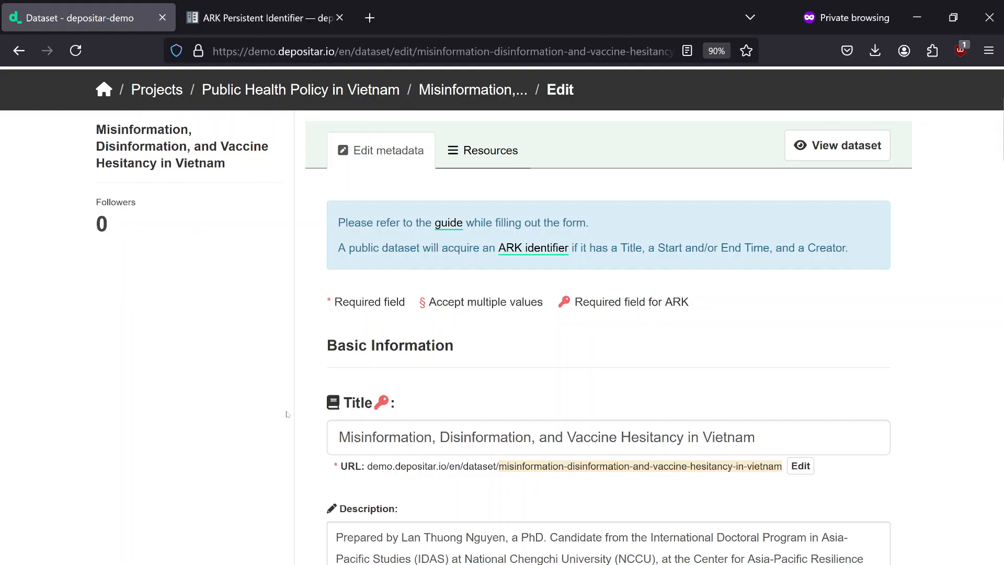
scroll(266, 411, down, 5)
scroll(265, 412, down, 5)
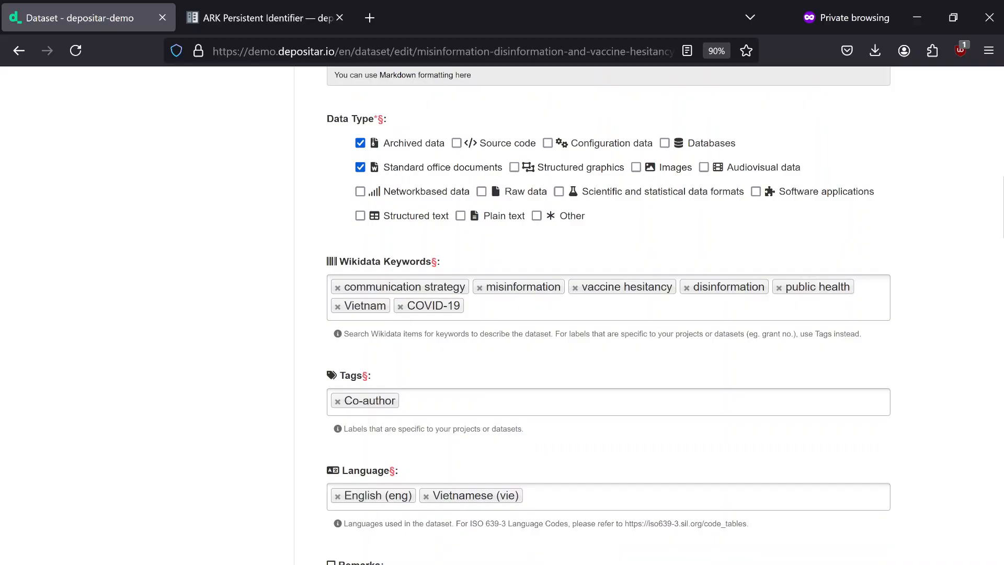
click(488, 307)
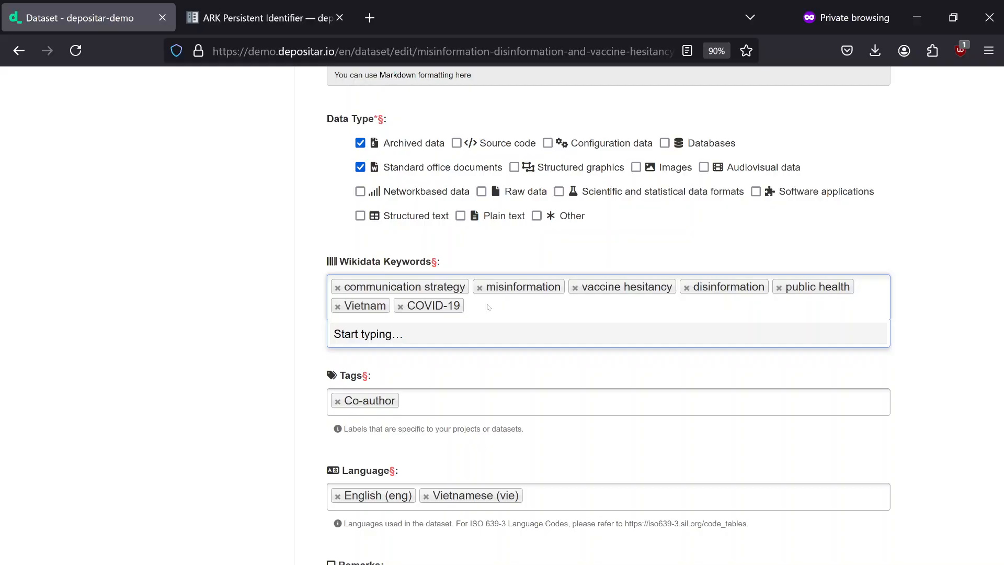
text(A)
key(BackSpace)
text(public health policy)
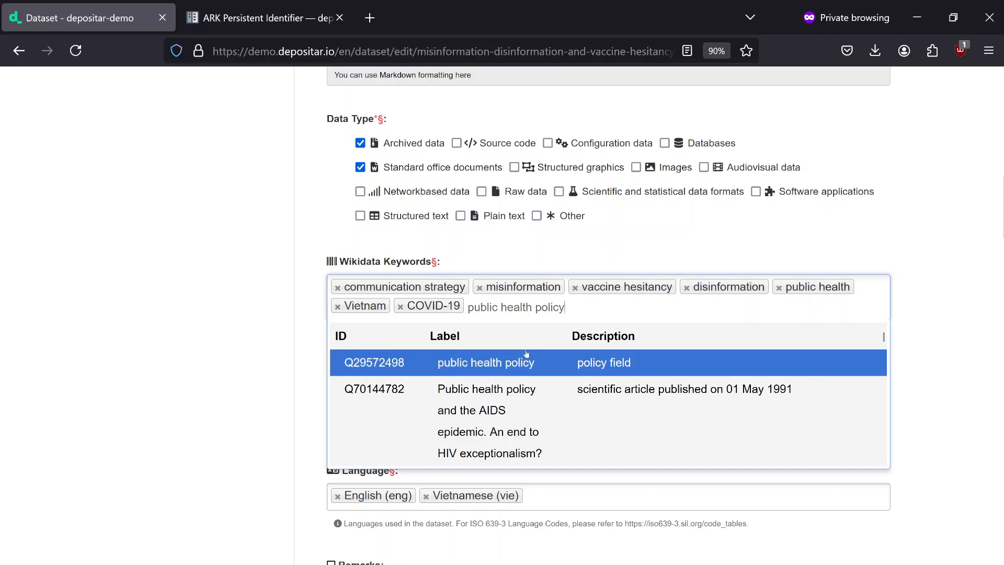
scroll(552, 435, down, 1)
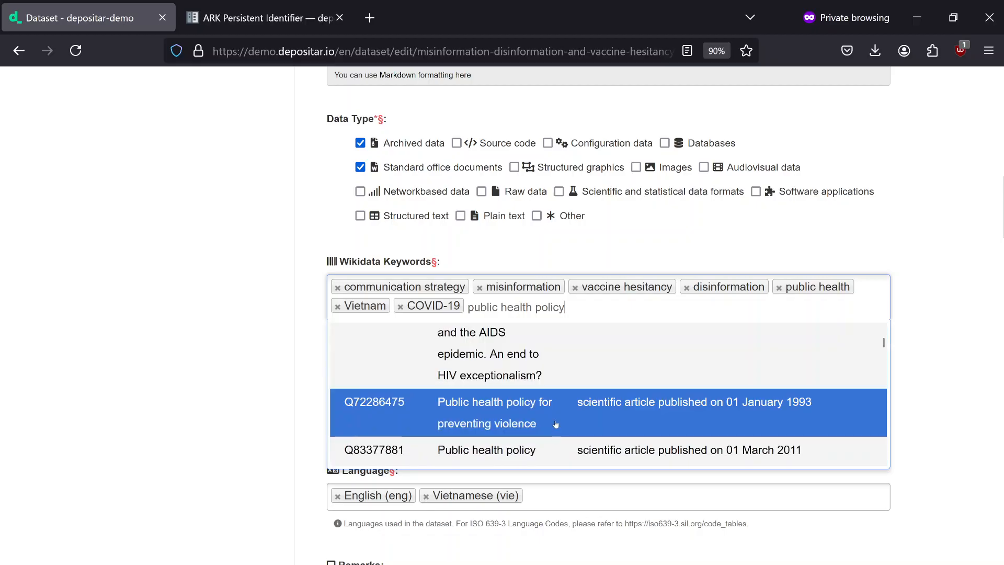
scroll(555, 424, up, 1)
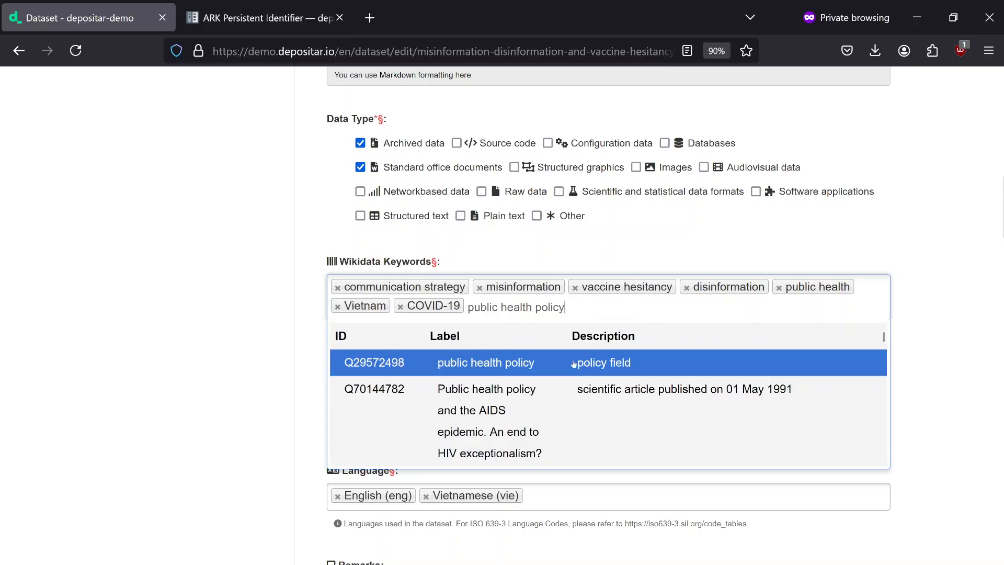
click(624, 365)
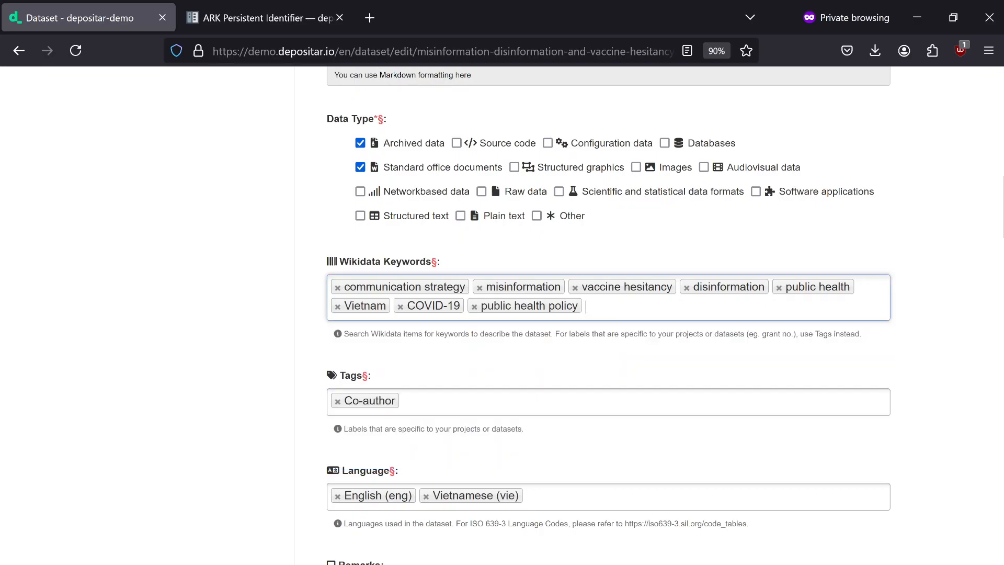
Review the form's remarks, temporal, spatial and license fields, then read through the dataset's description text.
scroll(77, 367, down, 6)
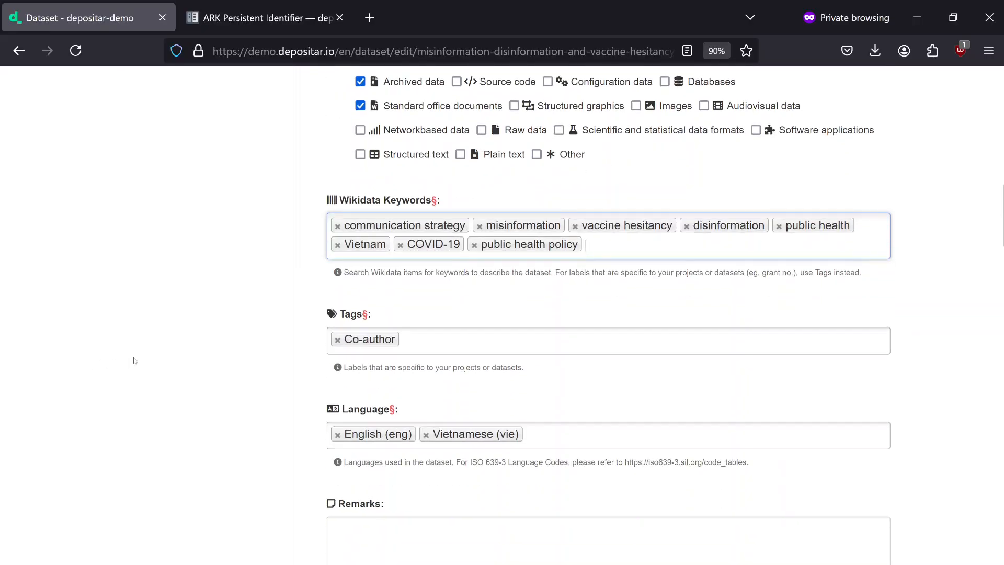
scroll(198, 332, down, 7)
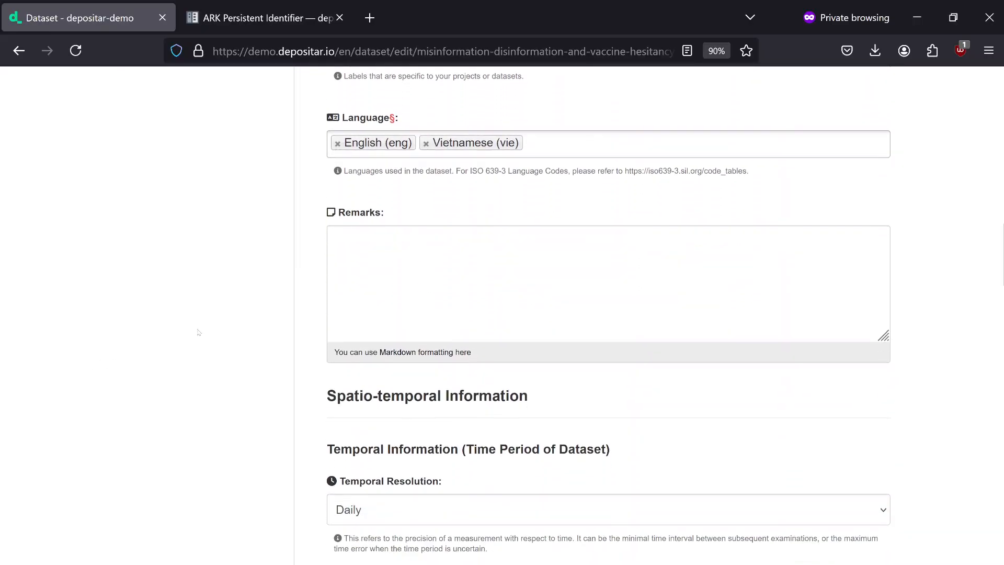
scroll(199, 332, down, 12)
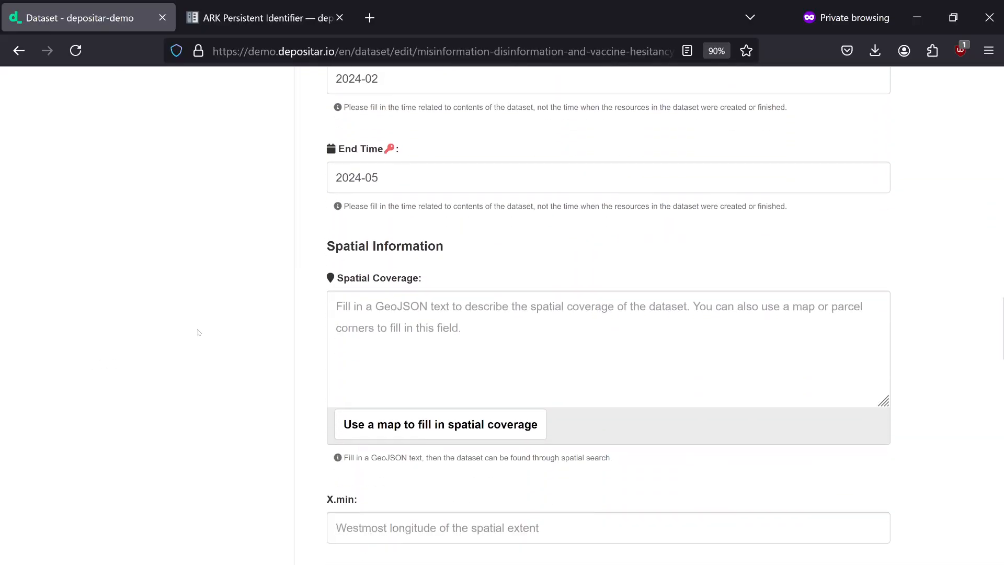
scroll(198, 332, down, 5)
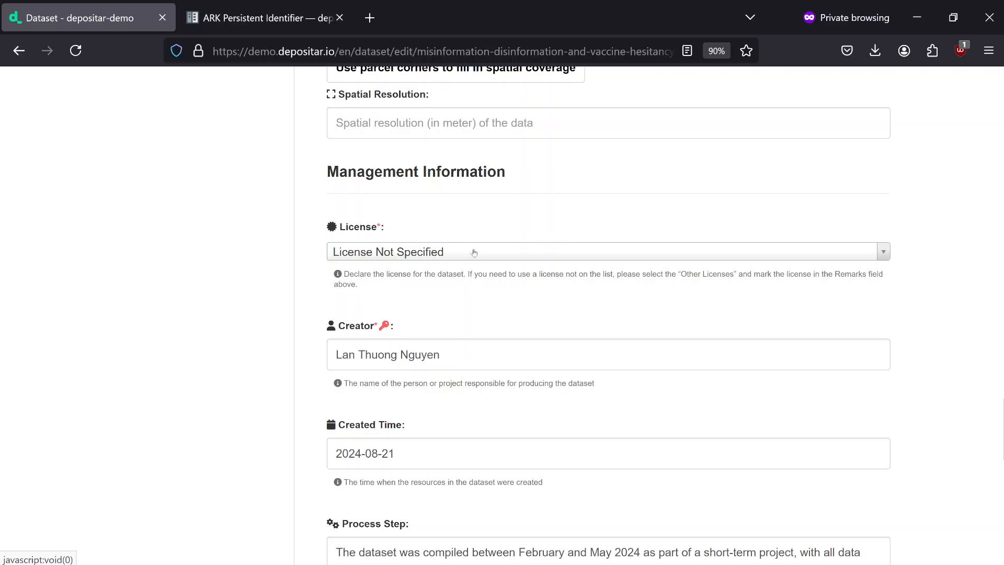
scroll(206, 280, up, 15)
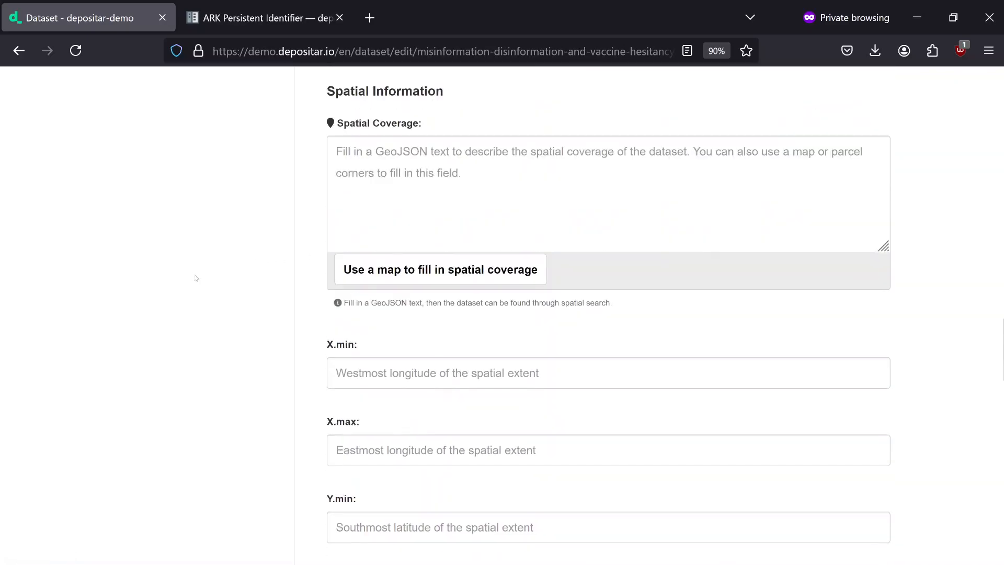
scroll(202, 280, up, 20)
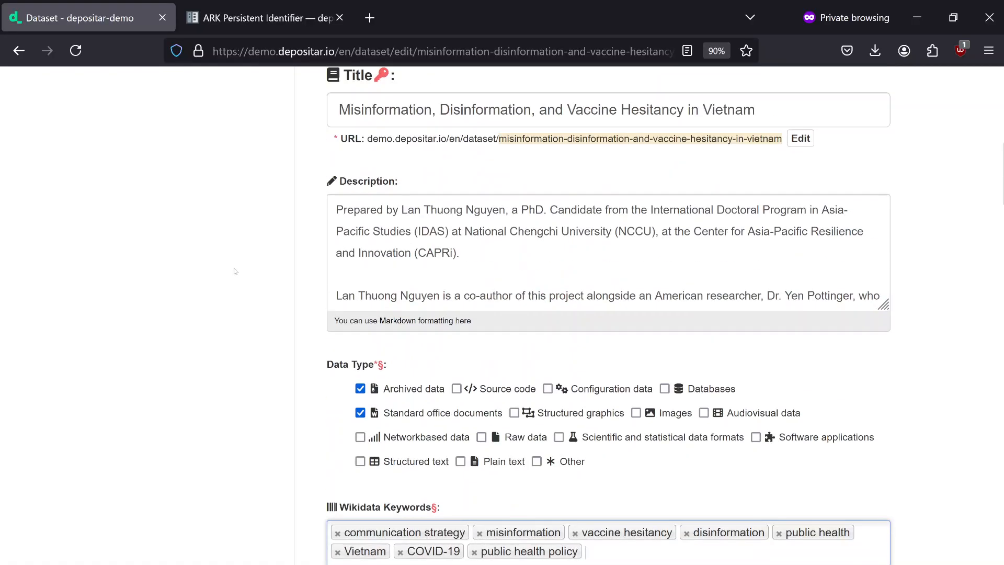
scroll(210, 314, down, 20)
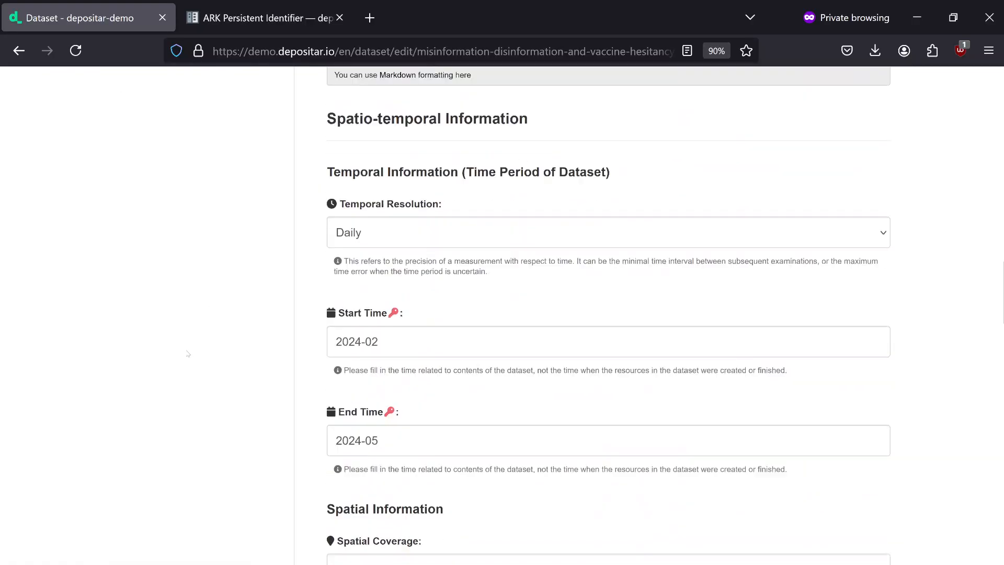
scroll(193, 355, up, 20)
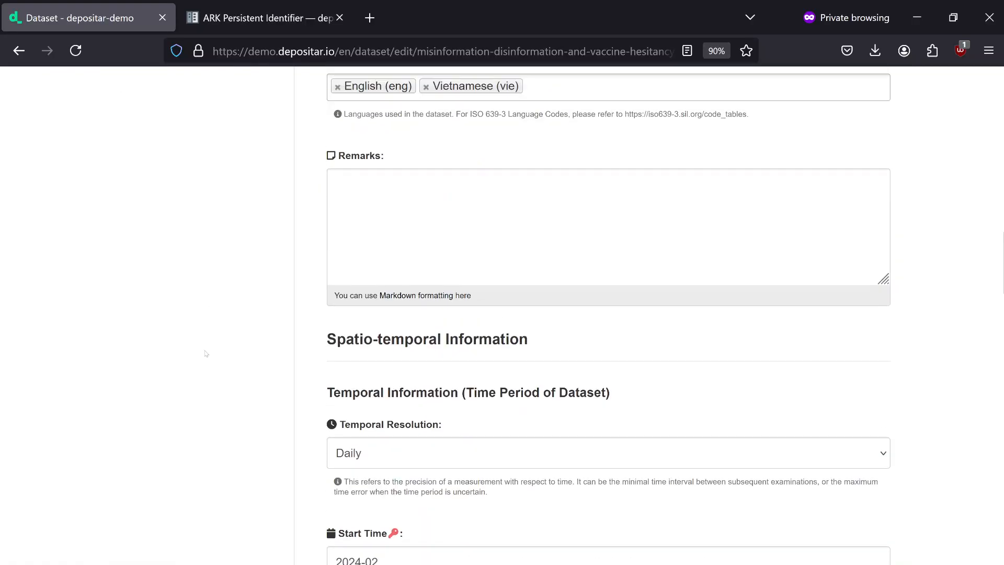
scroll(209, 354, up, 4)
click(471, 337)
scroll(471, 337, down, 2)
scroll(609, 335, up, 2)
scroll(609, 335, down, 6)
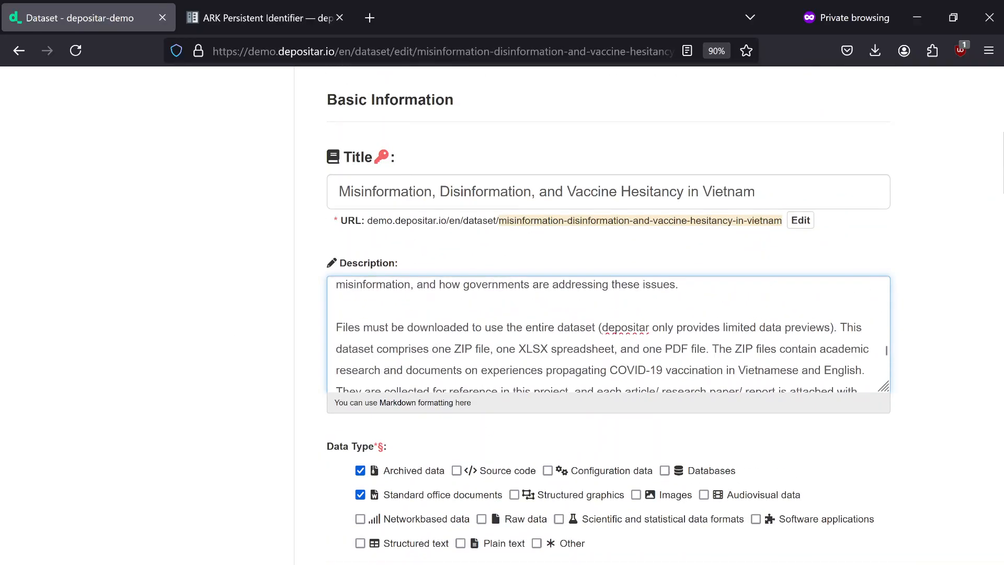
Examine the management information, including the full process step text, the owning project and the contact person fields.
scroll(119, 387, down, 20)
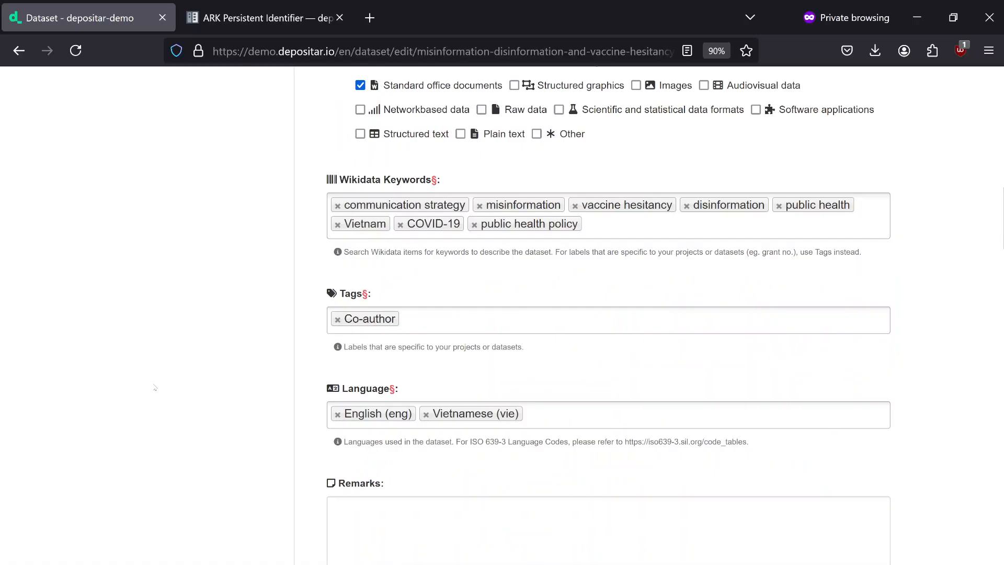
scroll(156, 388, down, 15)
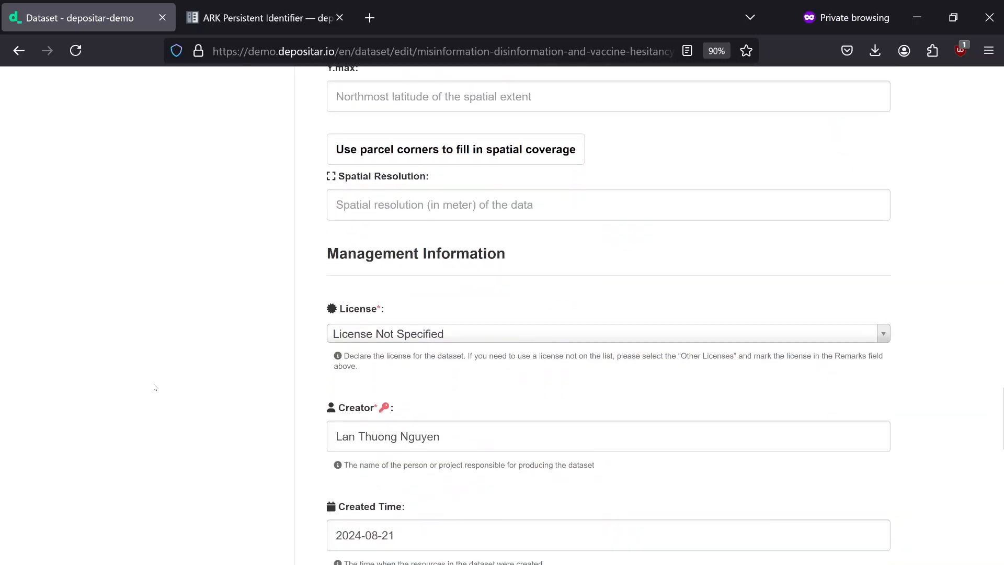
scroll(155, 388, down, 3)
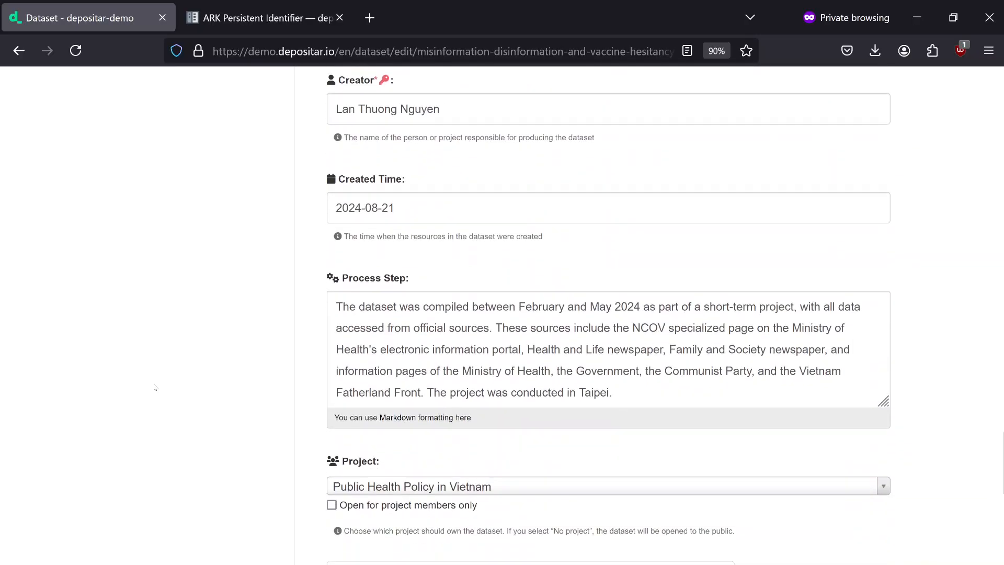
scroll(606, 350, down, 10)
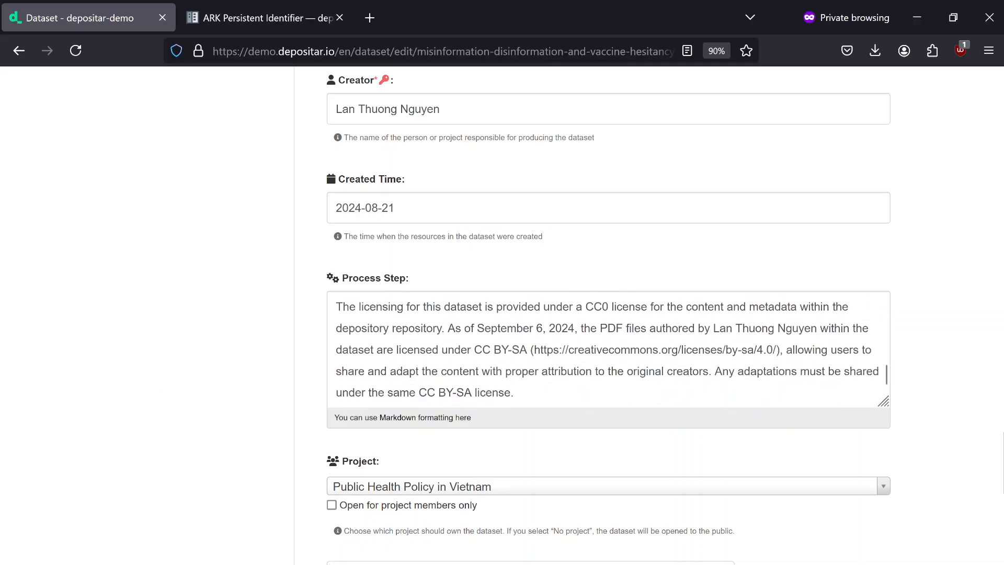
scroll(607, 351, up, 3)
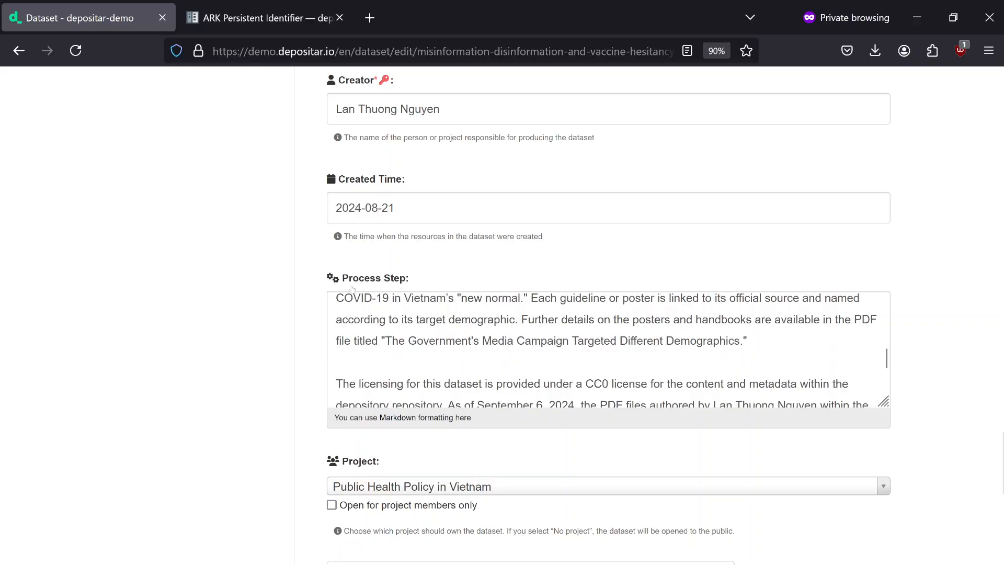
scroll(607, 350, down, 3)
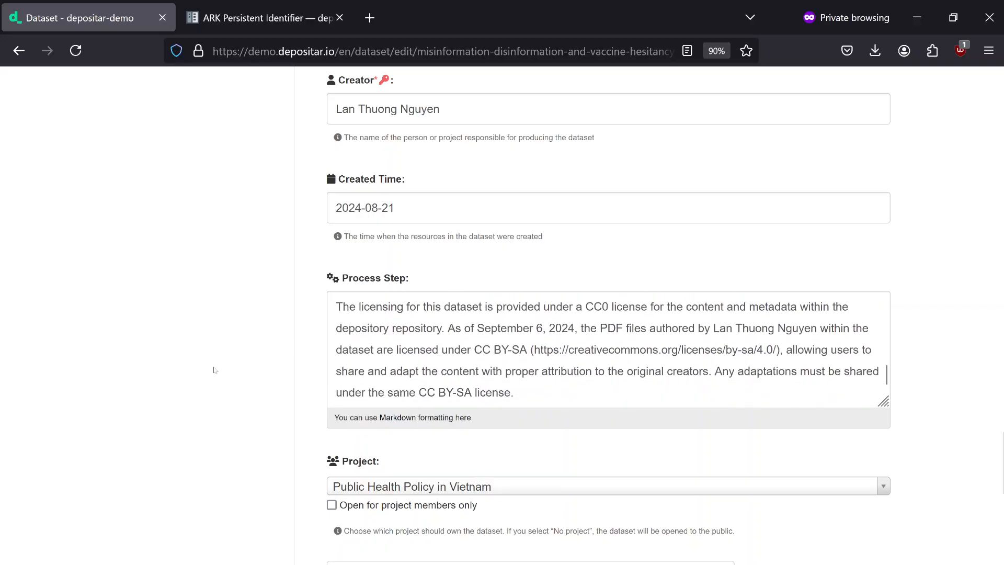
scroll(215, 369, down, 5)
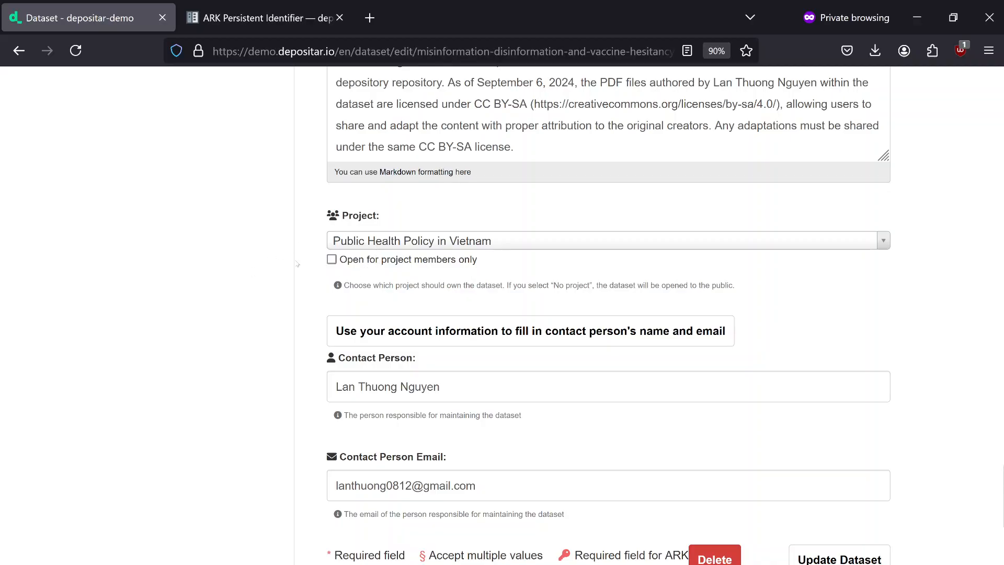
scroll(206, 304, down, 3)
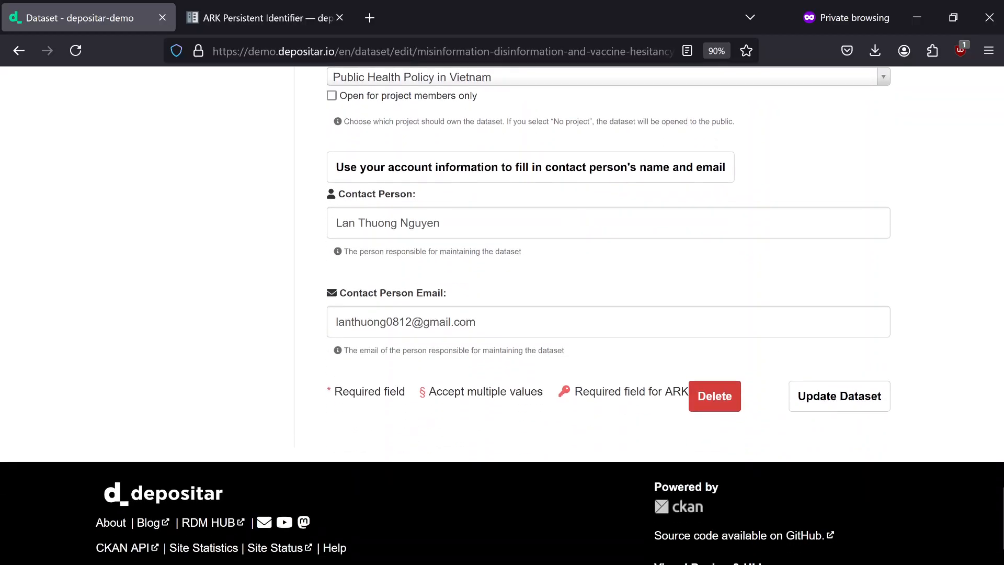
Save the dataset's metadata changes and check the Wikidata keywords on its public page.
click(848, 407)
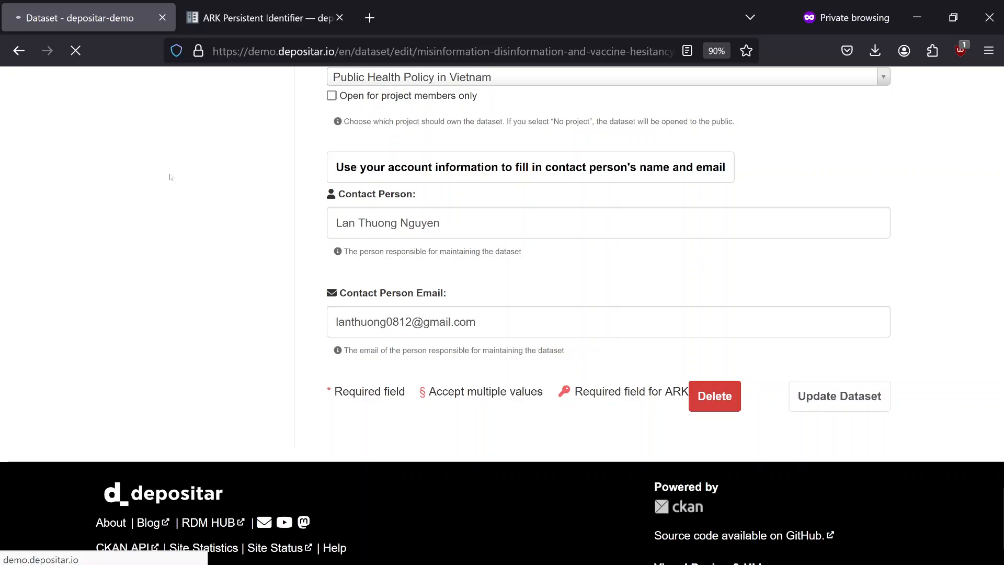
scroll(441, 365, down, 15)
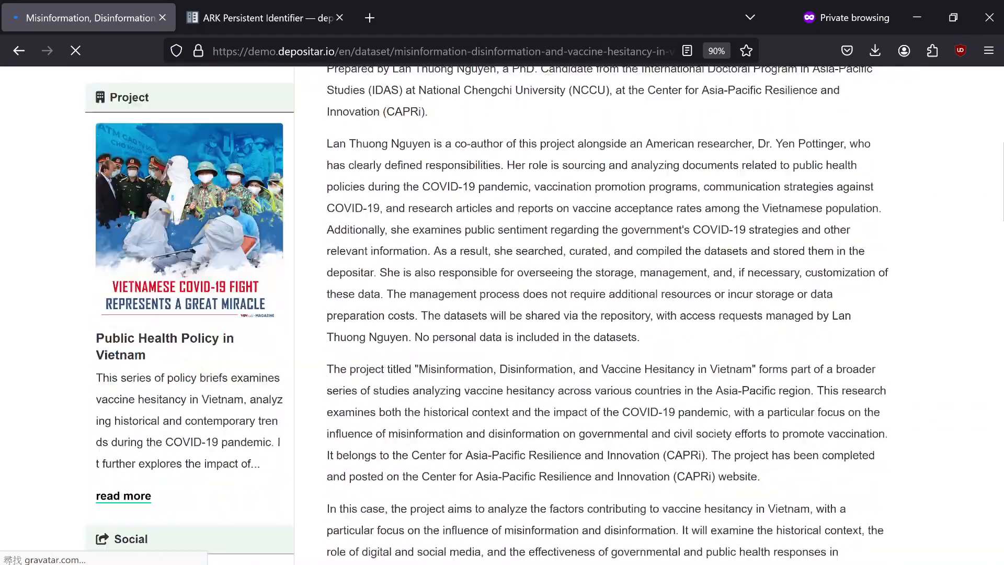
scroll(441, 365, down, 6)
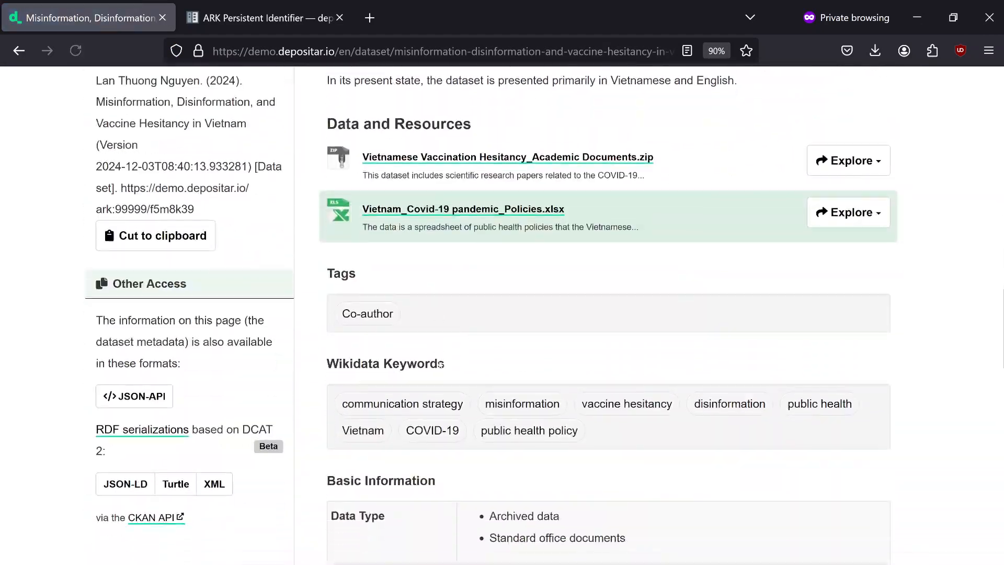
scroll(441, 365, up, 3)
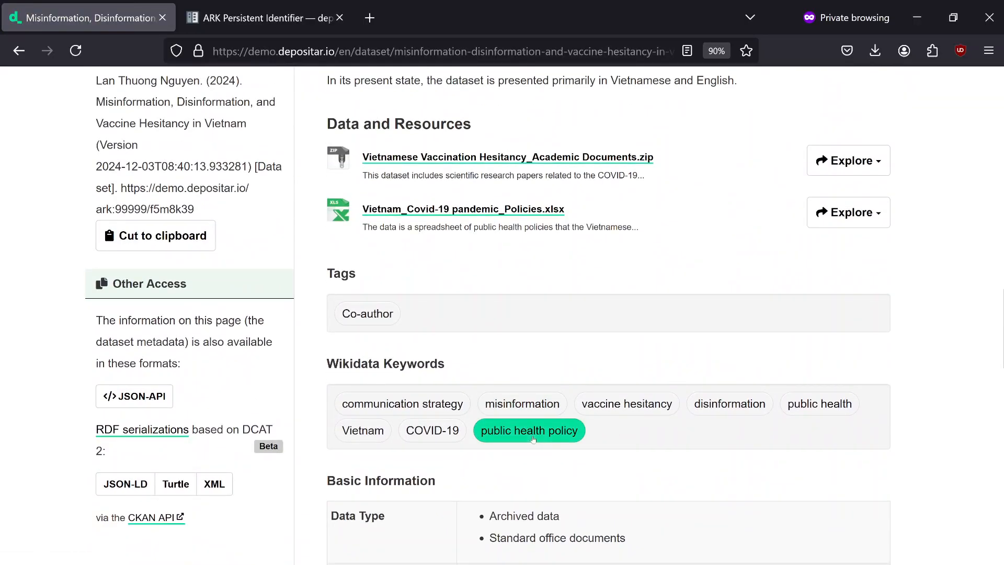
scroll(551, 427, up, 18)
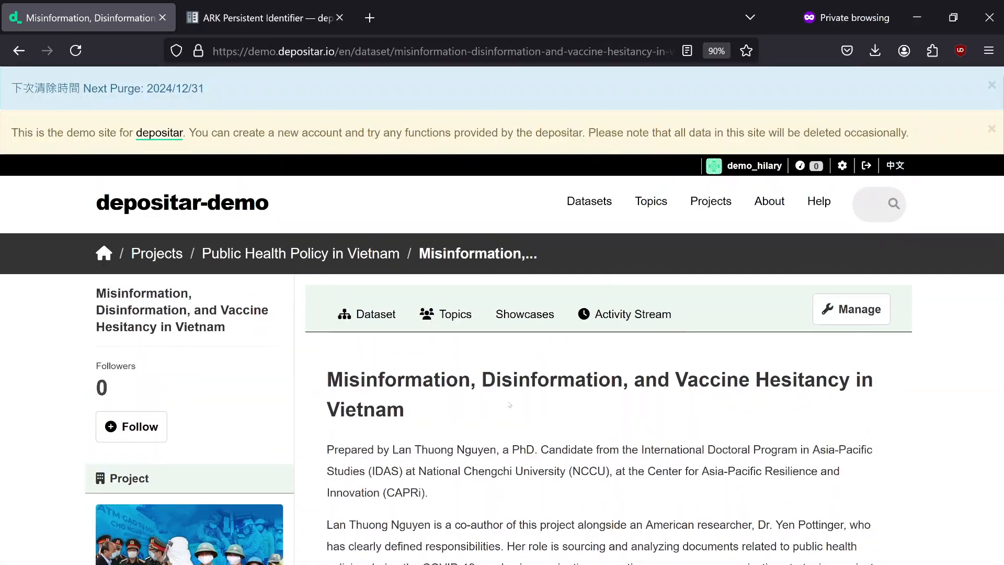
Open the dataset's resource management and start a new resource form.
click(845, 313)
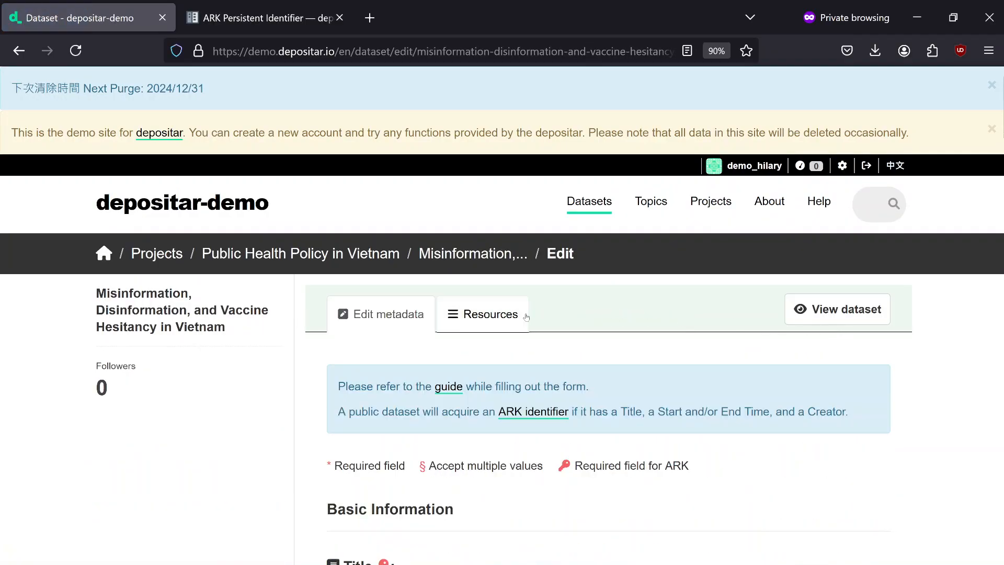
click(512, 317)
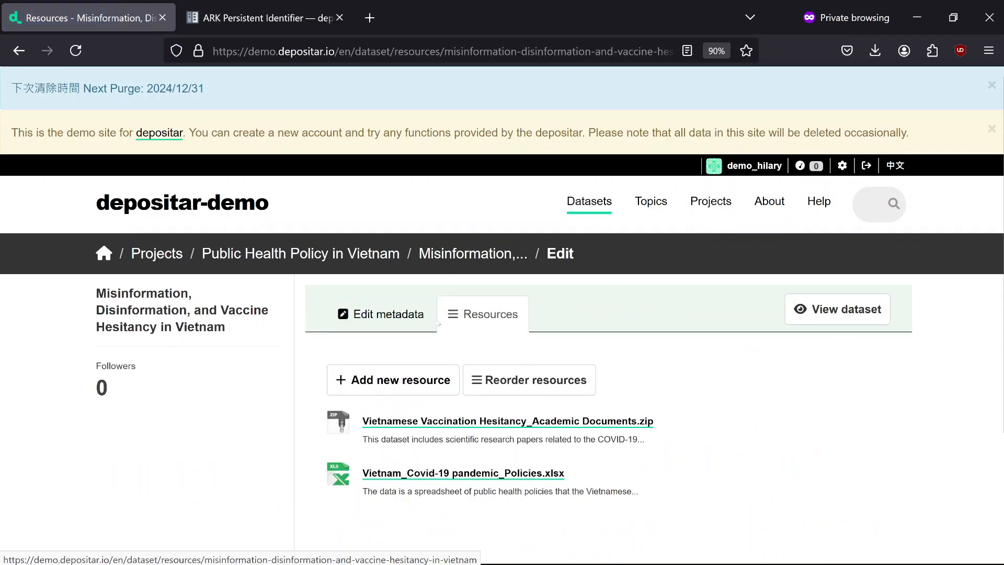
click(412, 382)
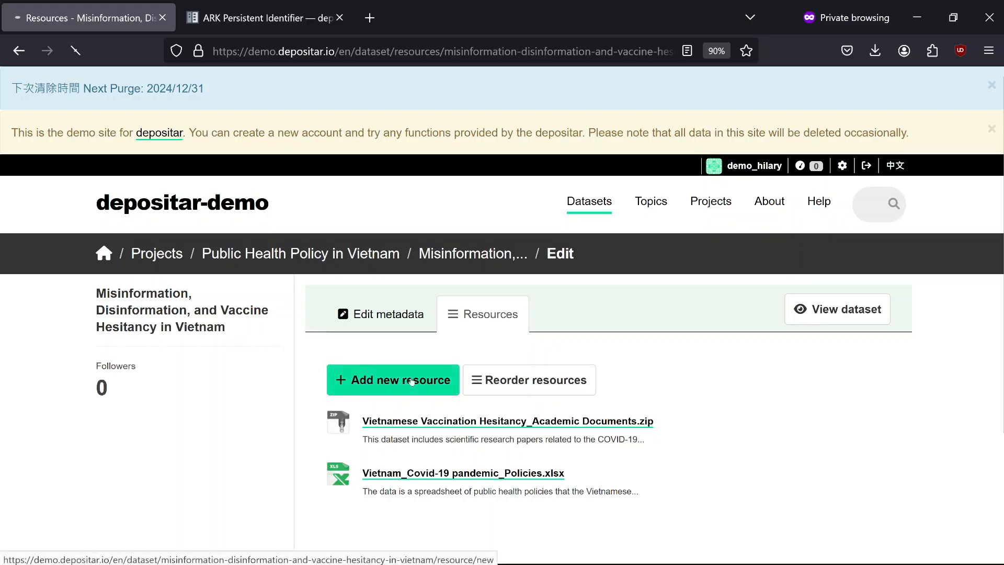
scroll(413, 385, down, 2)
scroll(412, 386, down, 2)
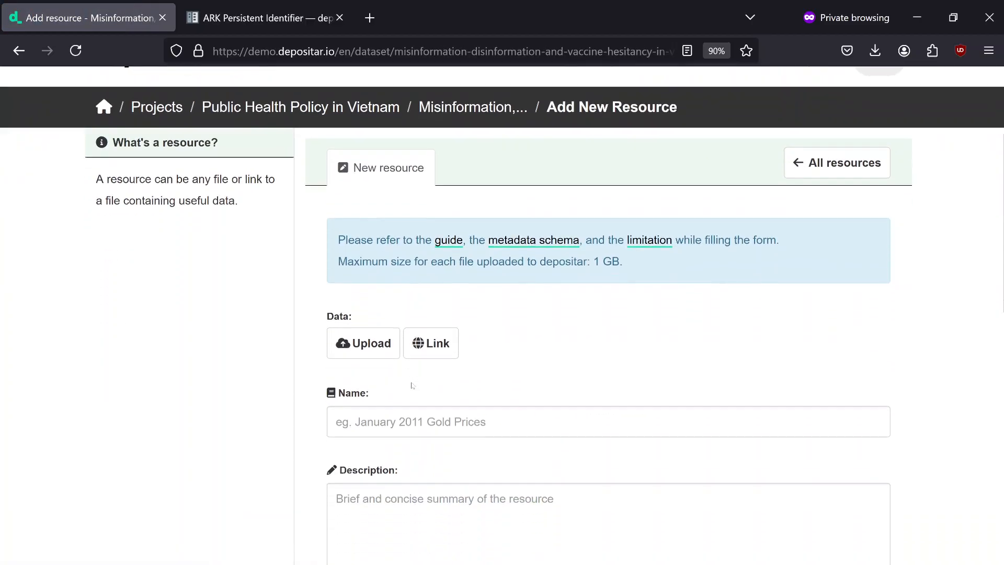
Attach the file "Literature Review_VNese vaccine hesistancy.pdf" to the new resource as an upload.
click(359, 326)
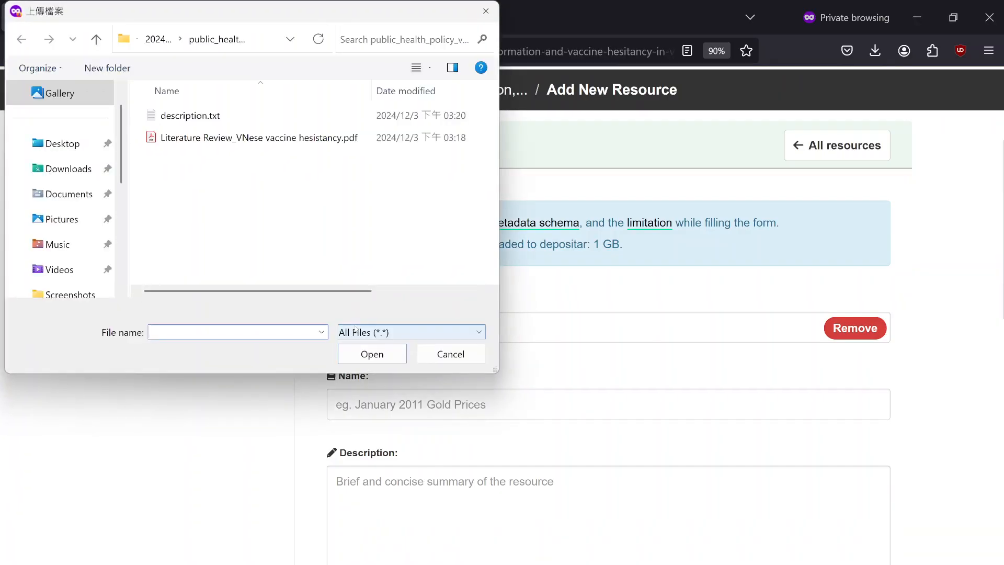
click(298, 139)
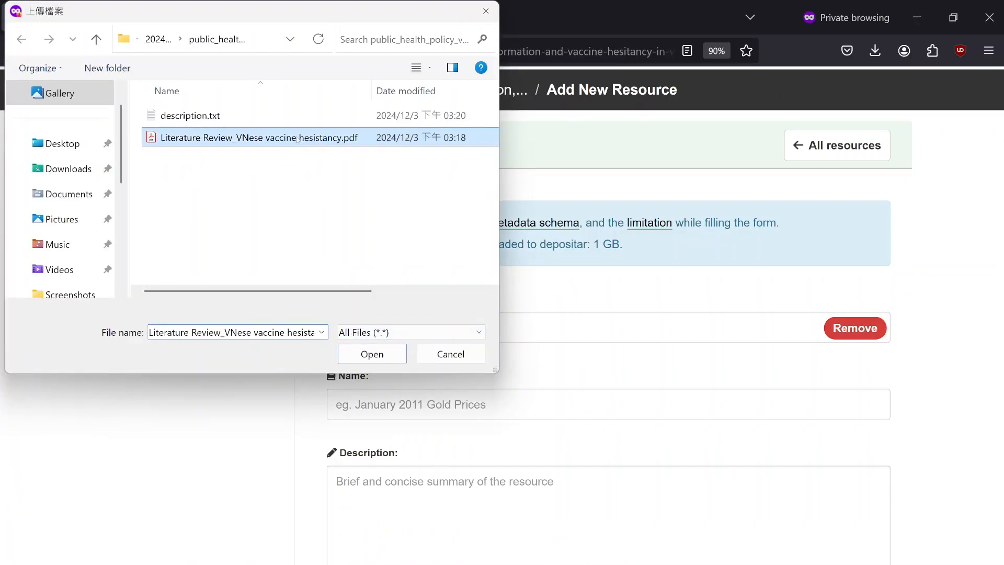
click(372, 353)
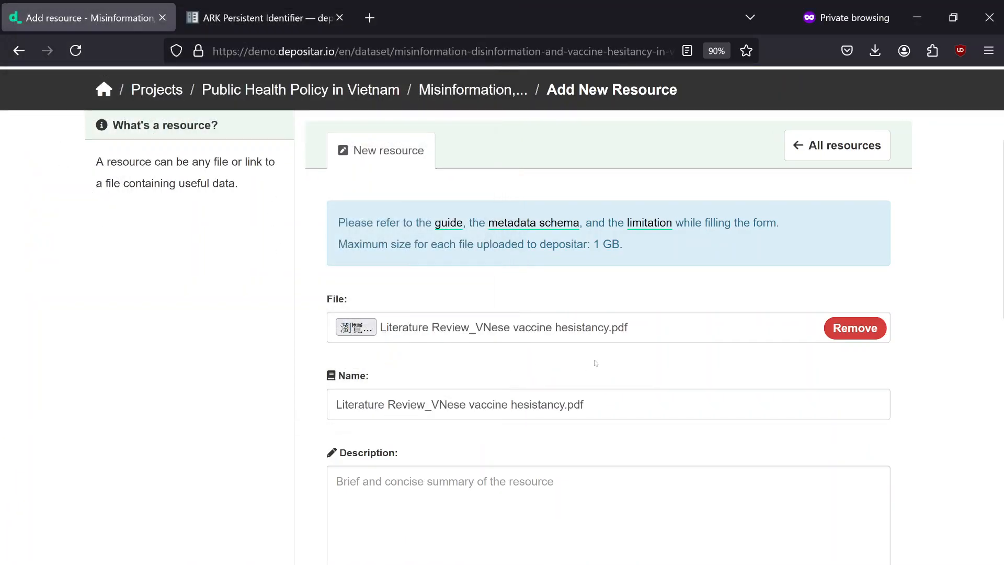
Copy the full text of description.txt from the text editor into the new resource's description.
scroll(624, 361, down, 1)
scroll(624, 361, down, 3)
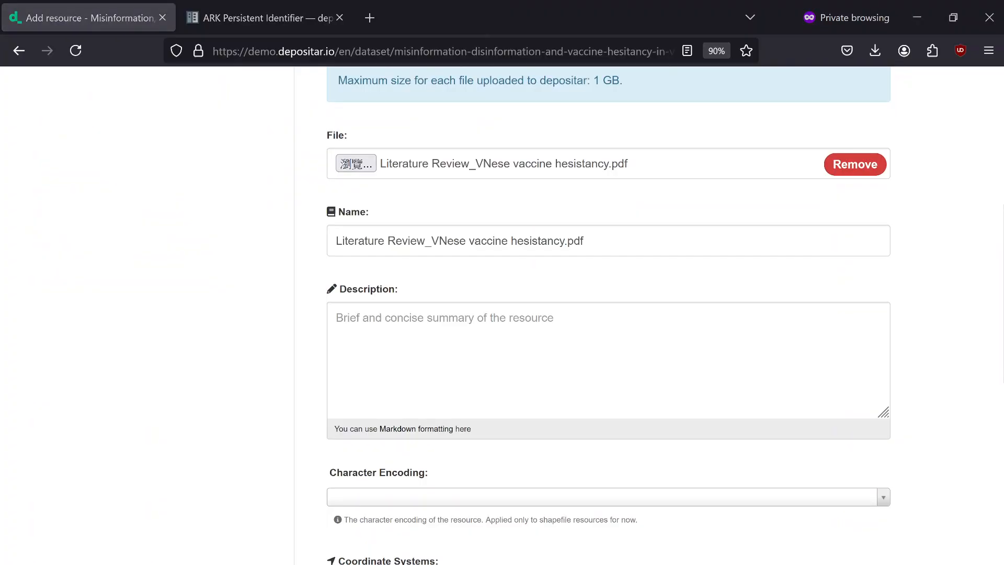
key(alt+Tab)
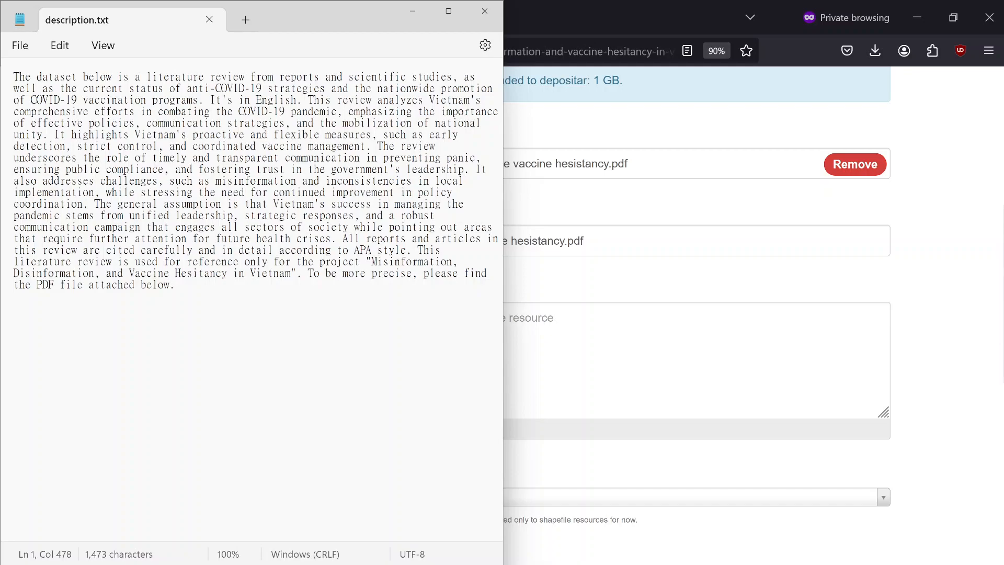
click(436, 239)
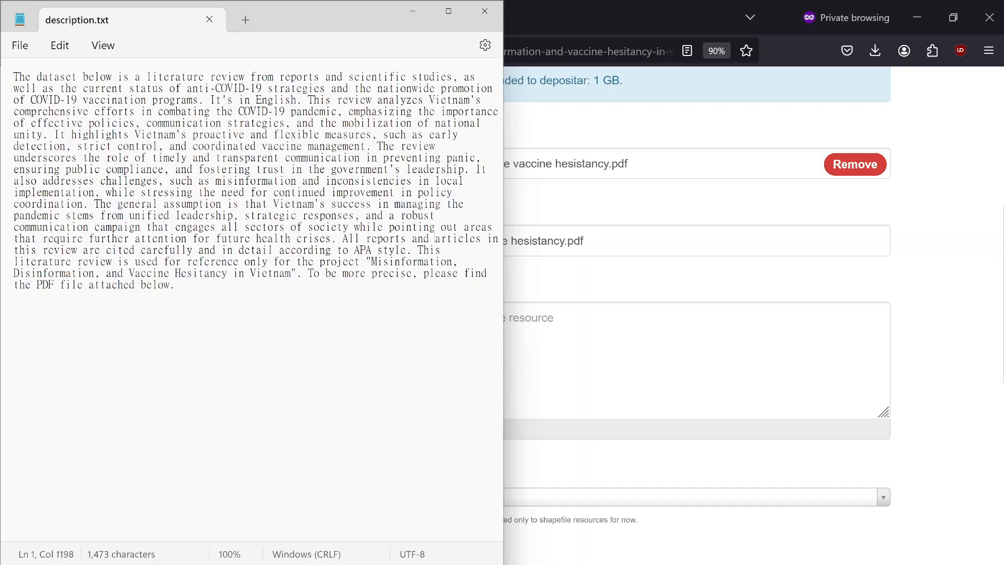
key(ctrl+a)
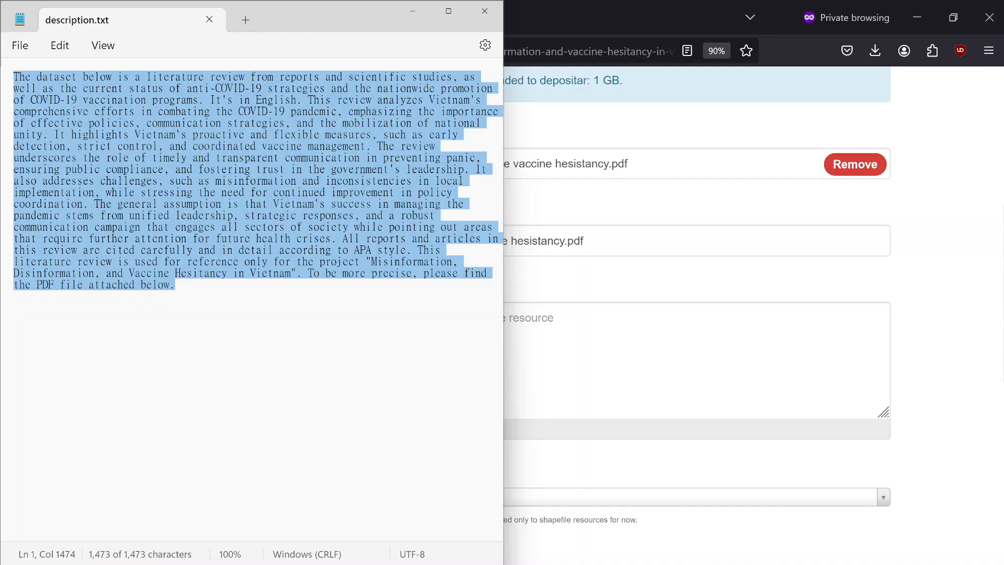
key(alt+Tab)
key(ctrl+v)
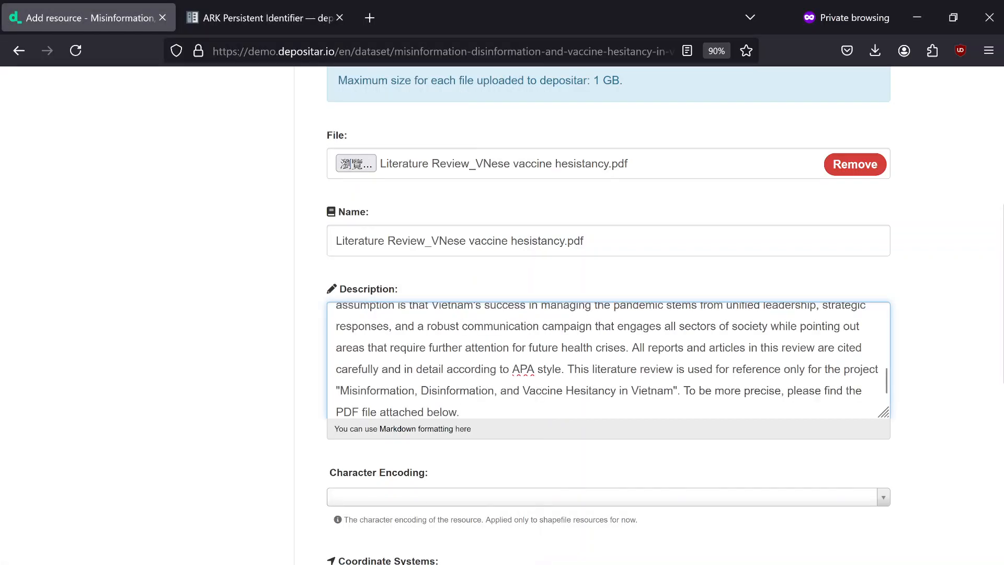
Set the resource's format to pdf and add the resource to the dataset.
scroll(168, 316, down, 7)
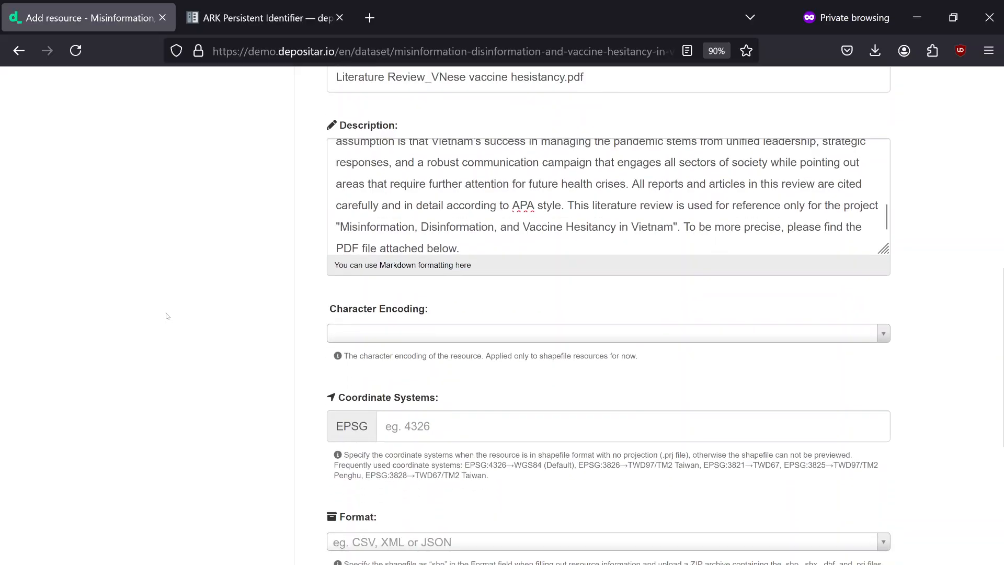
click(371, 296)
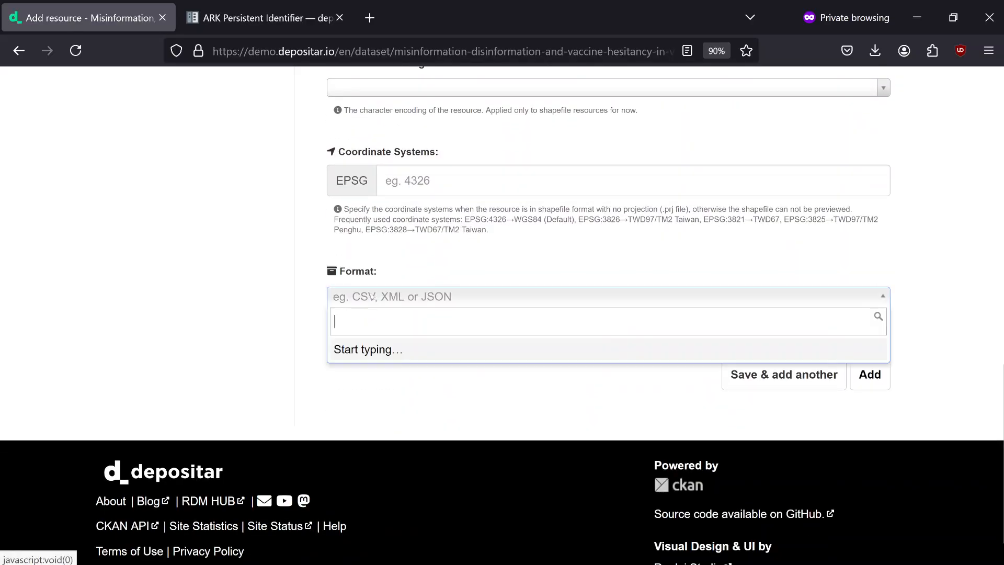
text(p)
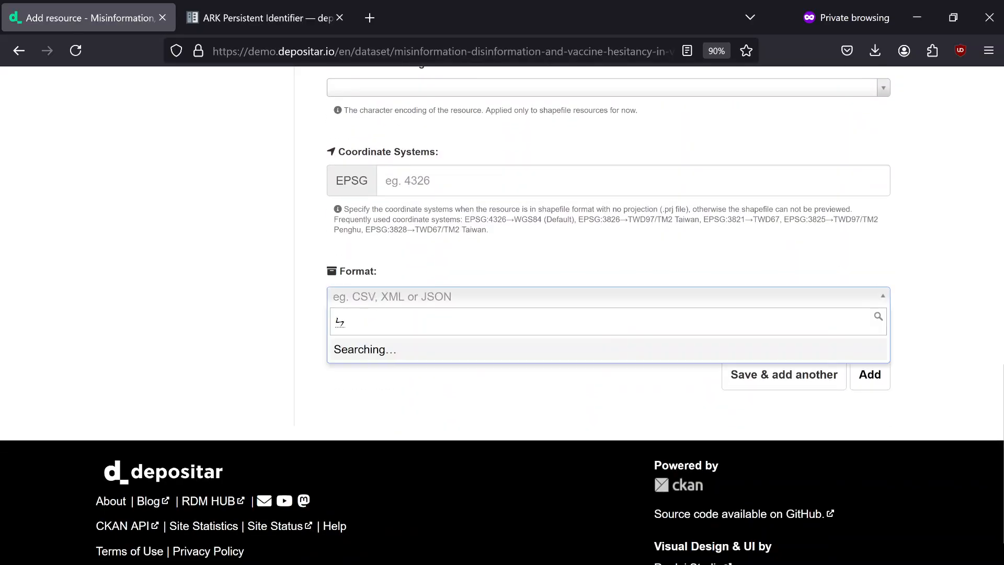
key(BackSpace)
text(pdf)
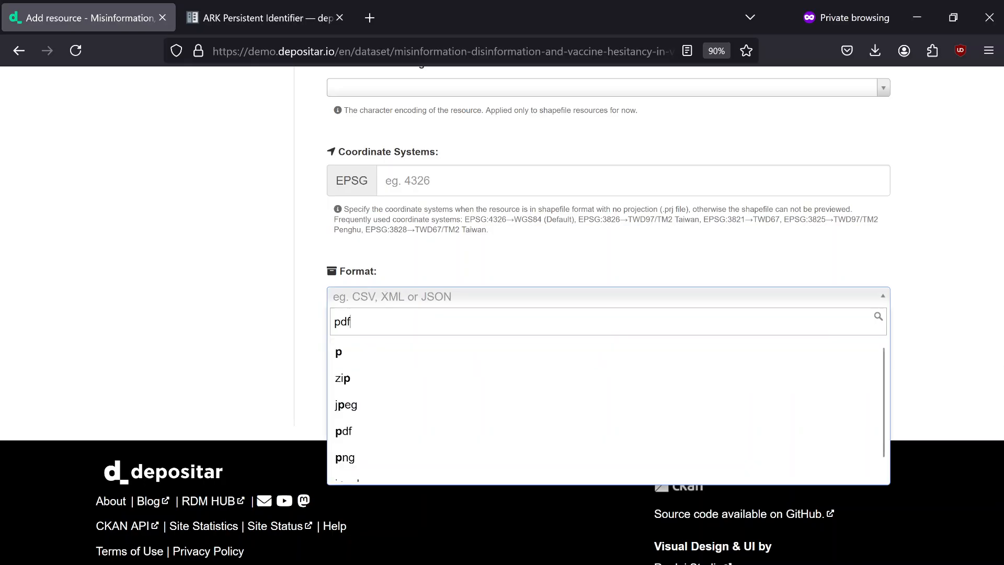
click(387, 349)
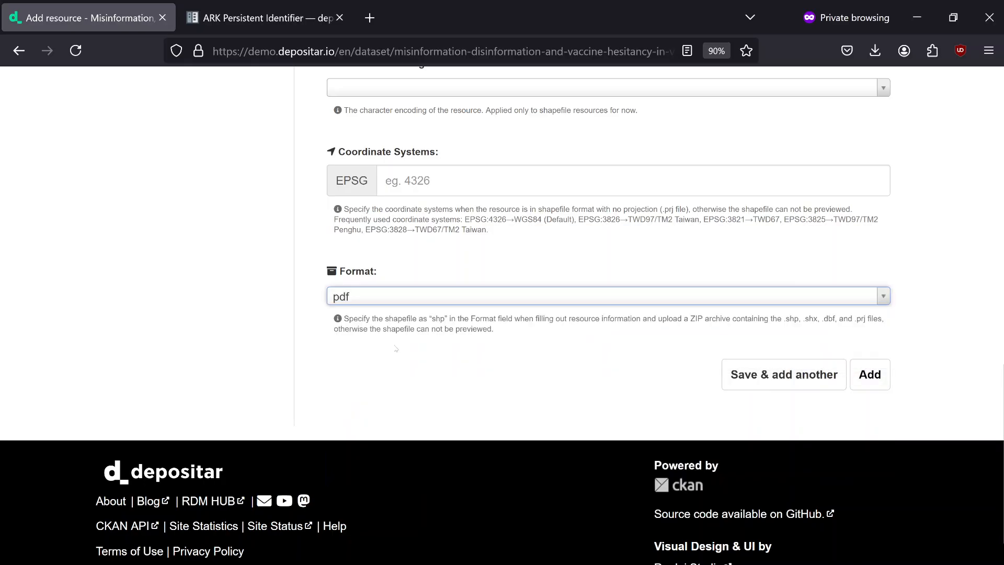
click(883, 369)
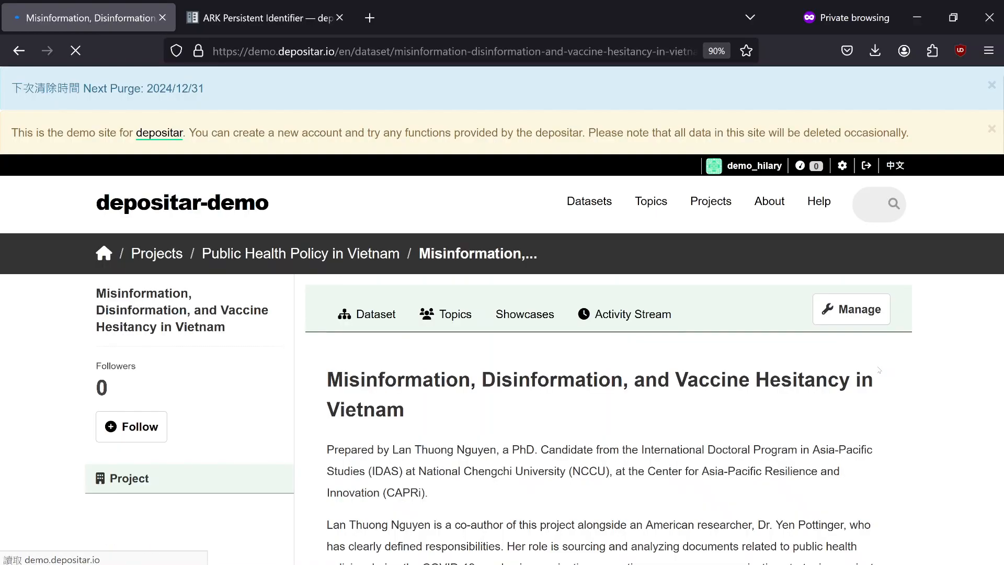
Open the literature review resource from the dataset page and look over its description and PDF preview.
scroll(656, 342, down, 12)
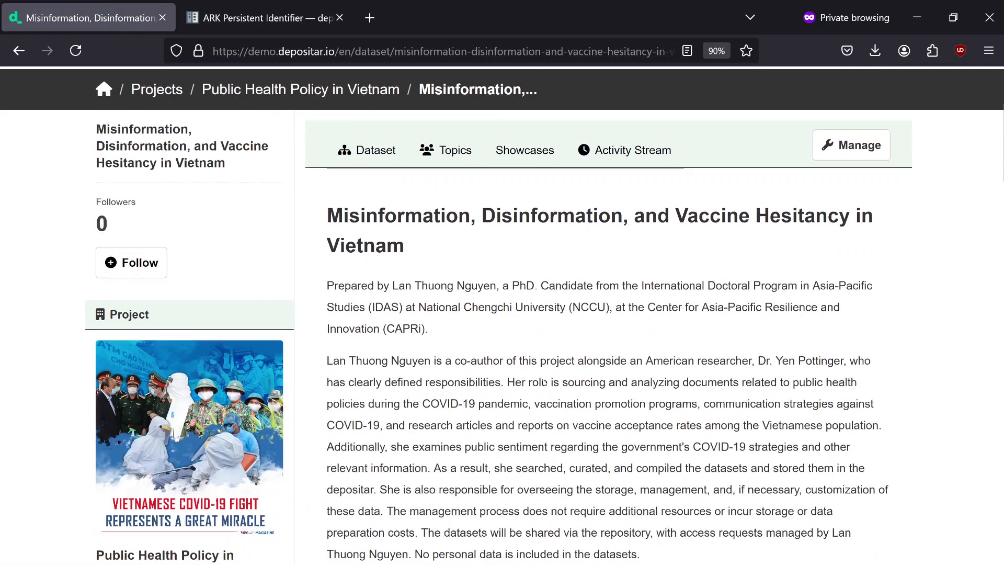
scroll(479, 339, down, 6)
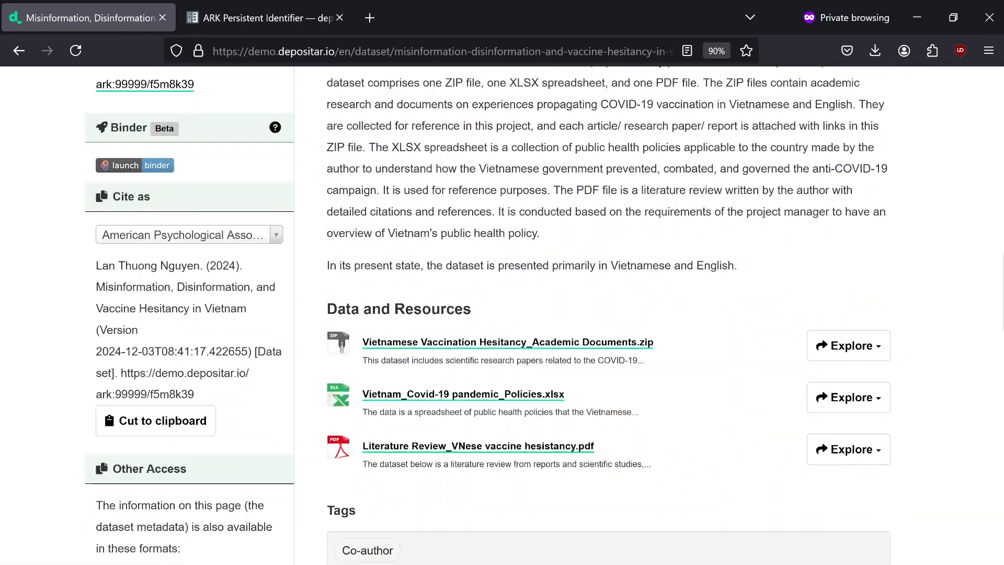
click(478, 341)
scroll(478, 345, down, 4)
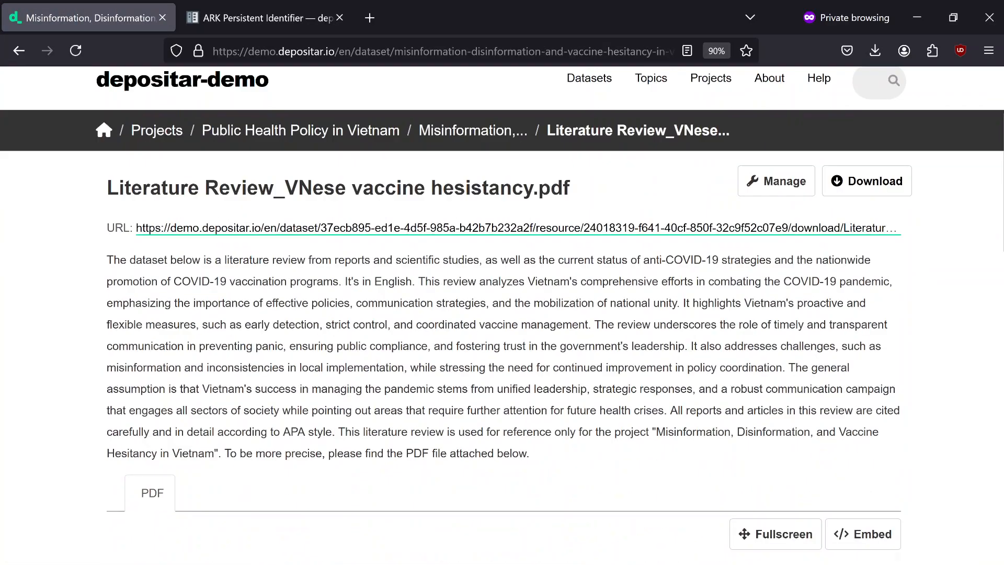
scroll(503, 366, down, 8)
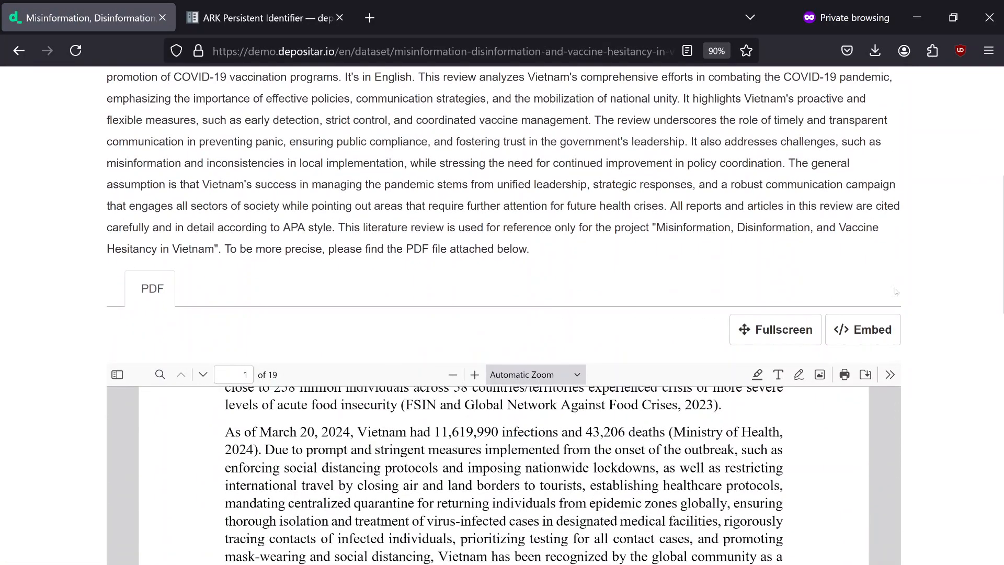
scroll(945, 367, up, 10)
Open the Public Health Policy in Vietnam project and examine its dataset list, Wikidata keywords and other filter categories.
click(292, 254)
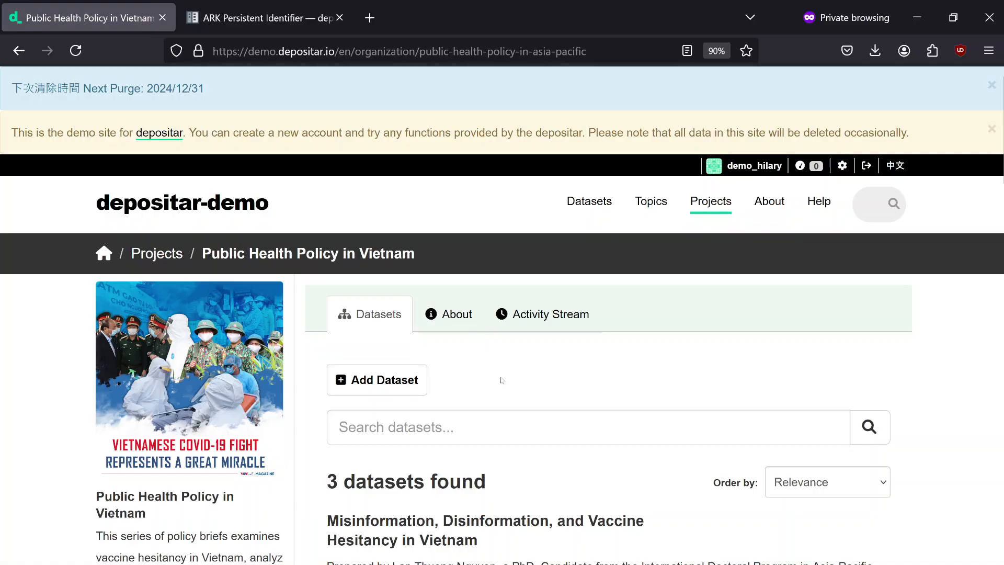
scroll(502, 381, down, 10)
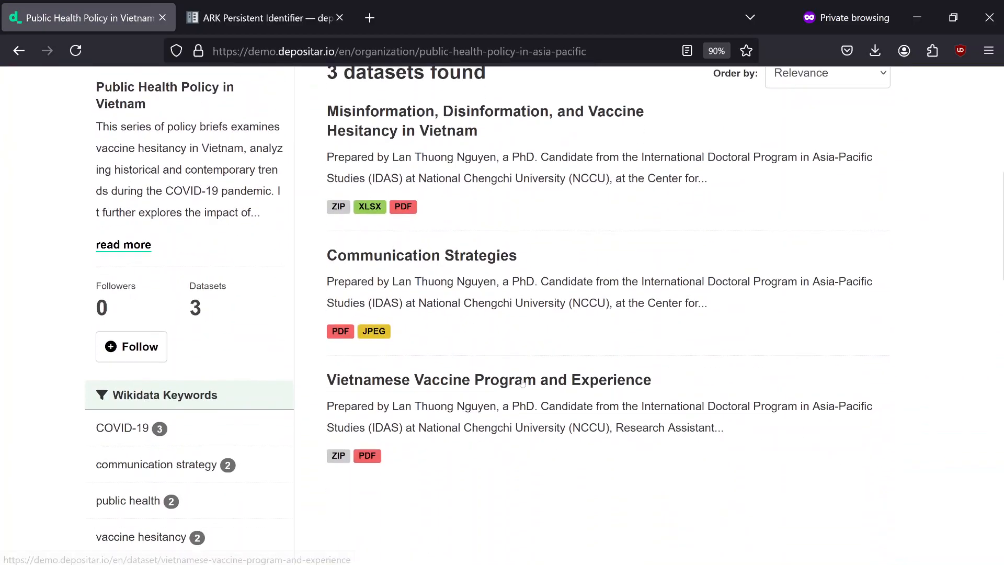
scroll(523, 383, down, 4)
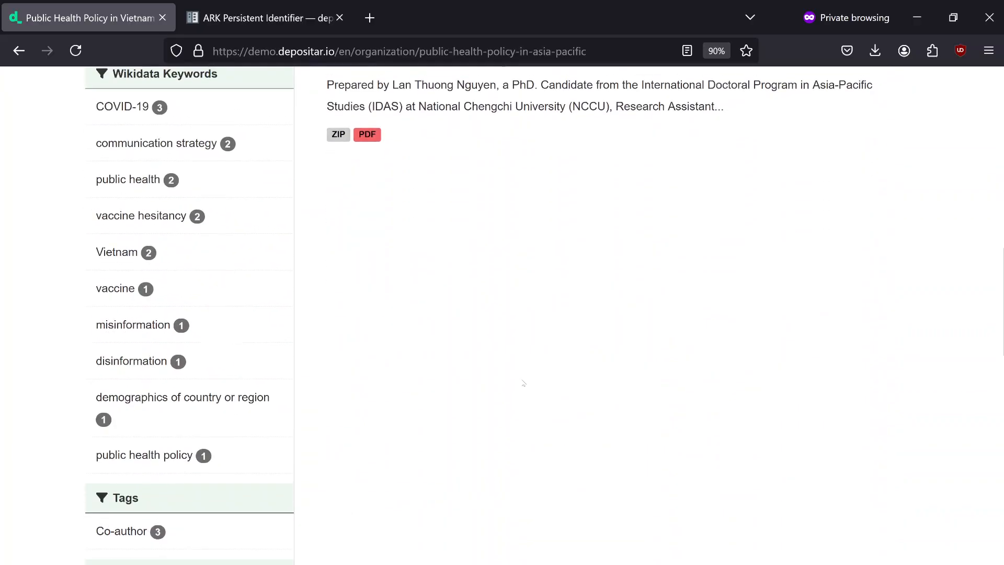
scroll(523, 383, up, 10)
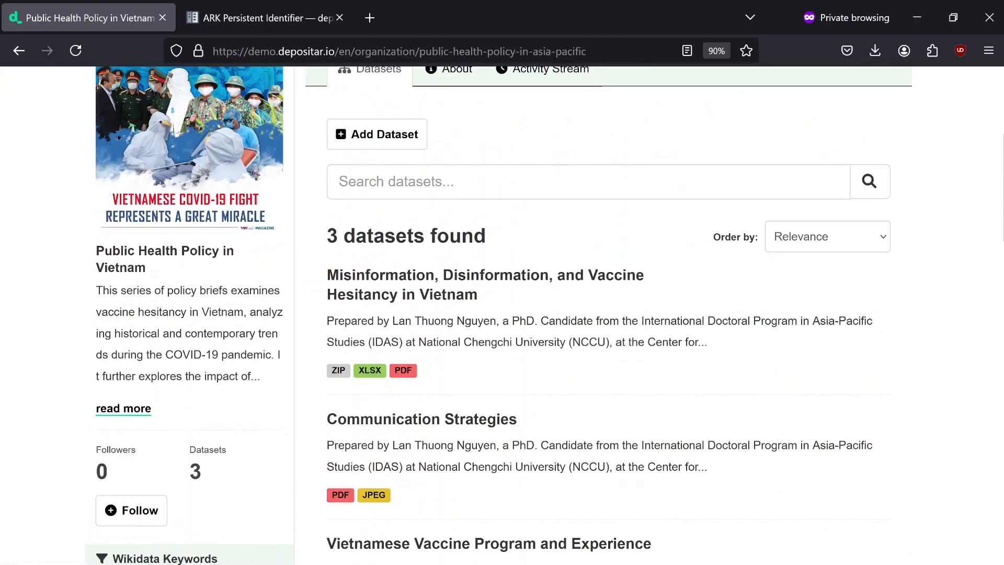
scroll(586, 416, down, 3)
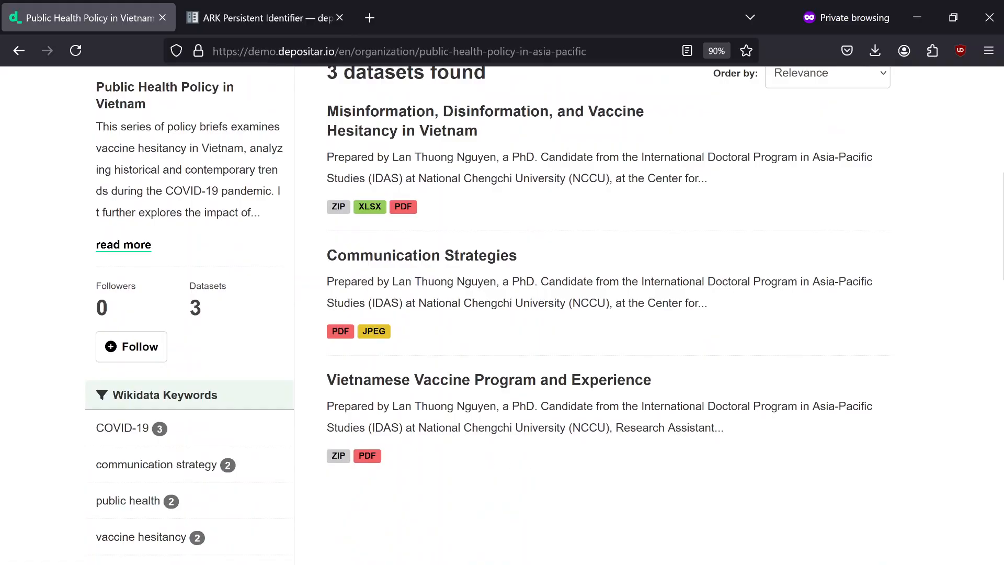
scroll(441, 441, up, 3)
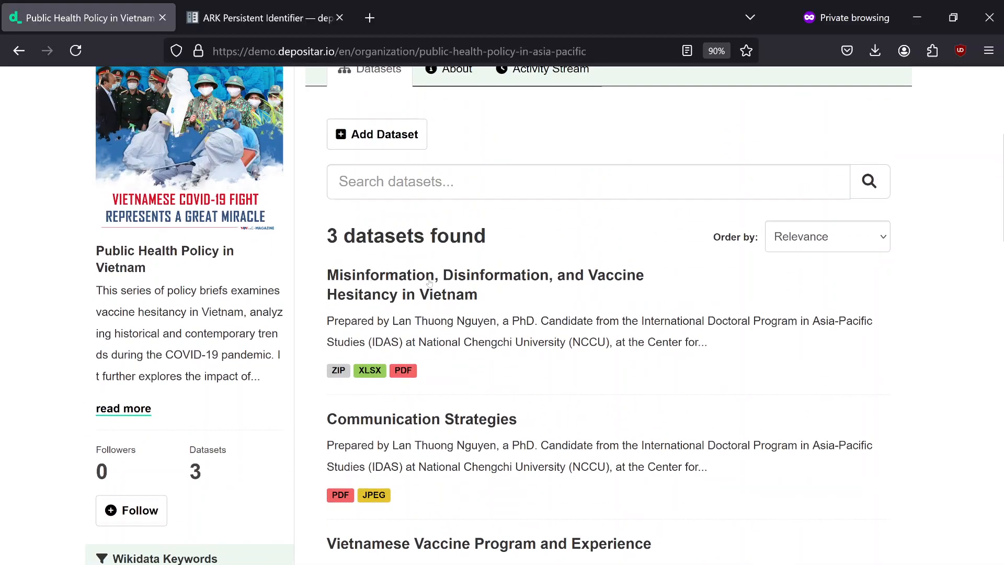
scroll(430, 283, down, 6)
scroll(429, 284, down, 3)
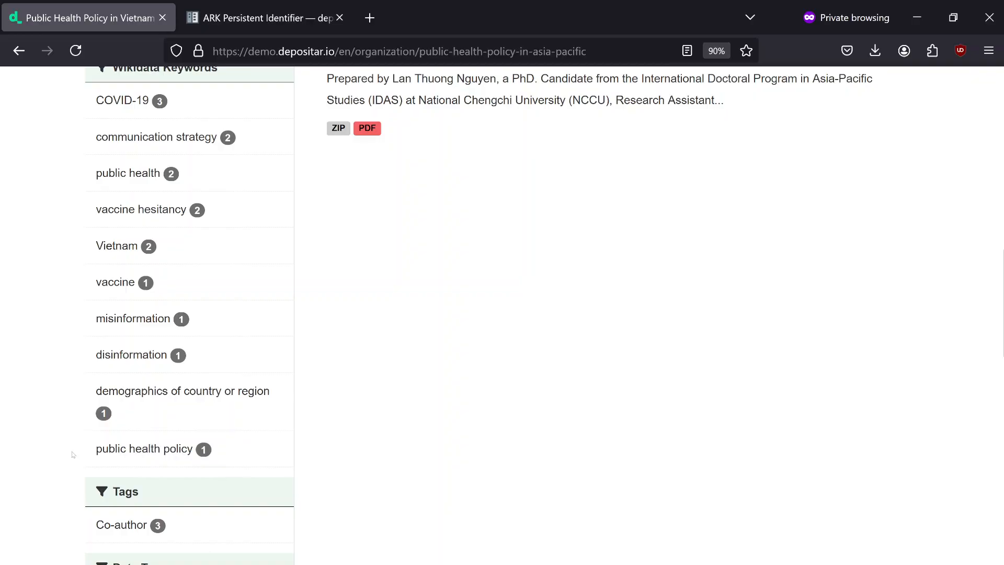
scroll(72, 454, up, 1)
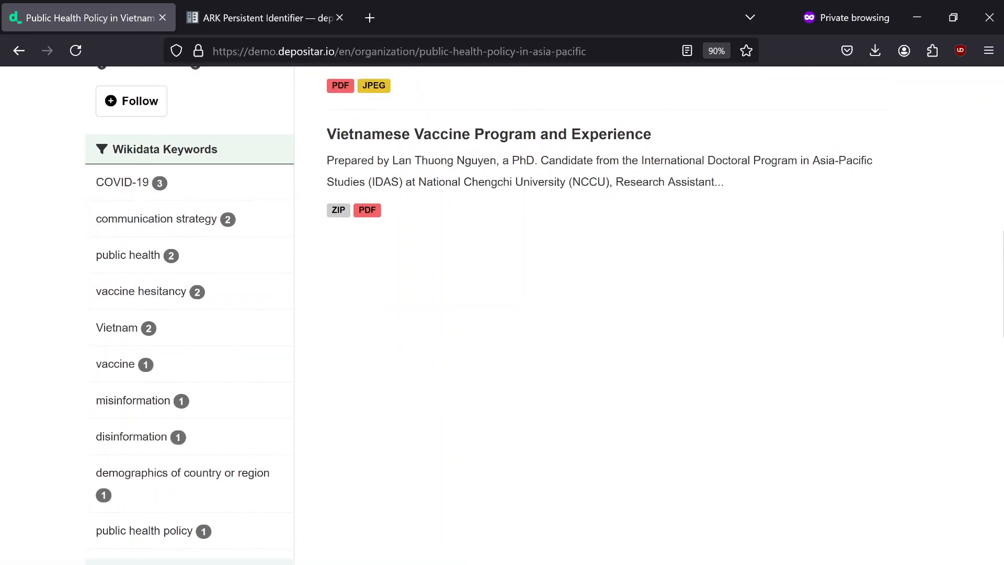
scroll(262, 340, down, 2)
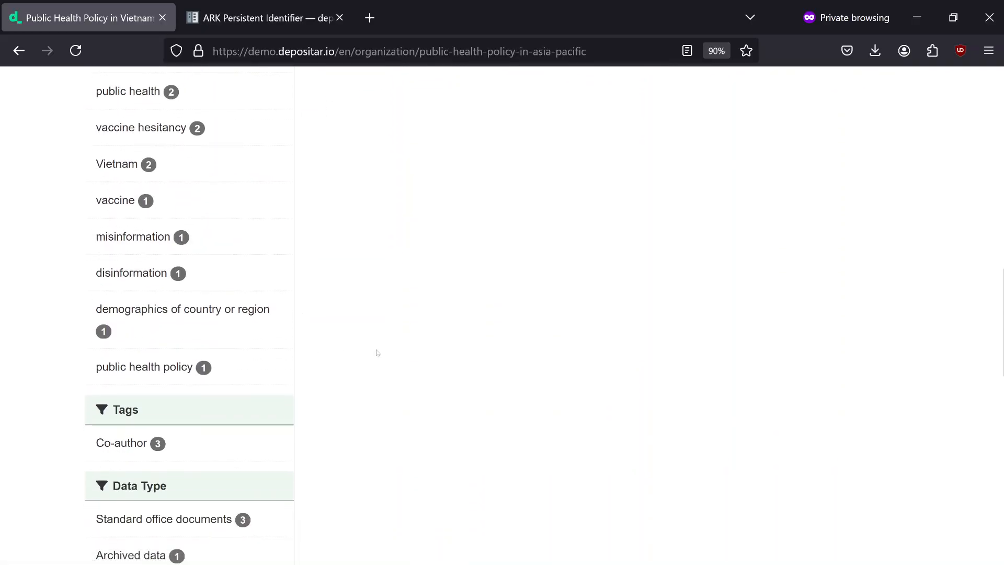
scroll(376, 352, up, 10)
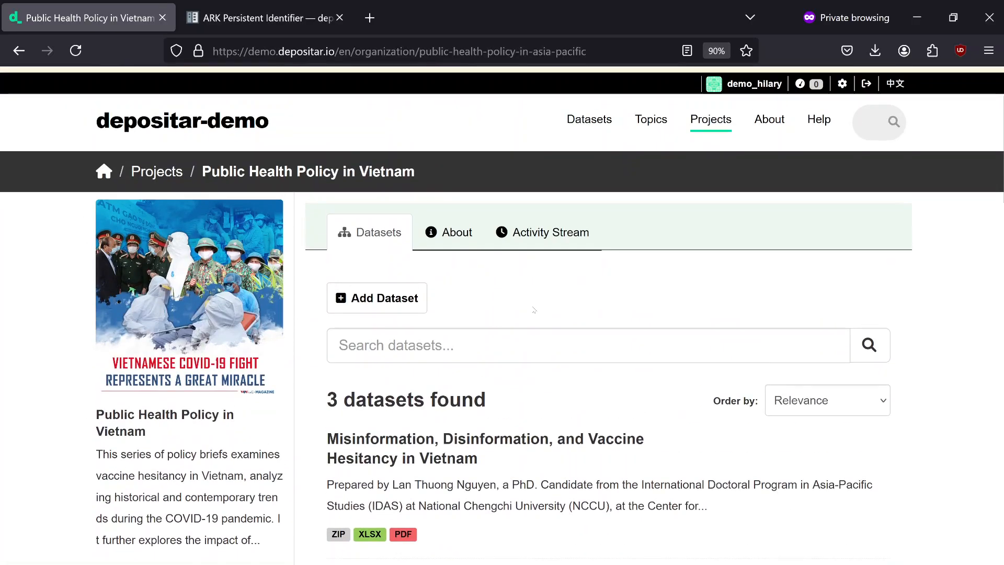
Filter the project's datasets by the Wikidata keyword "vaccine hesitancy" and review the data type, language, format and license filters.
scroll(534, 309, down, 6)
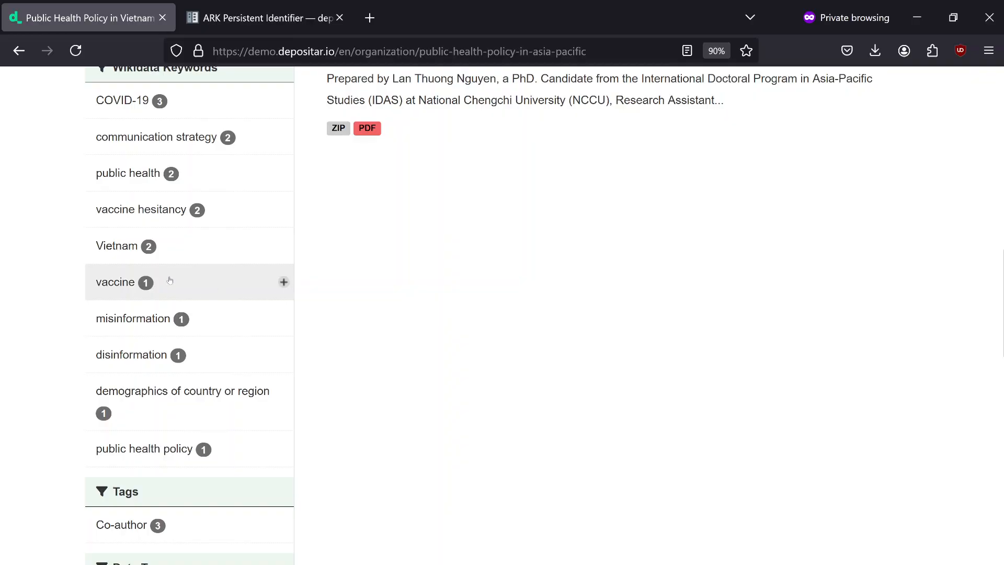
click(134, 211)
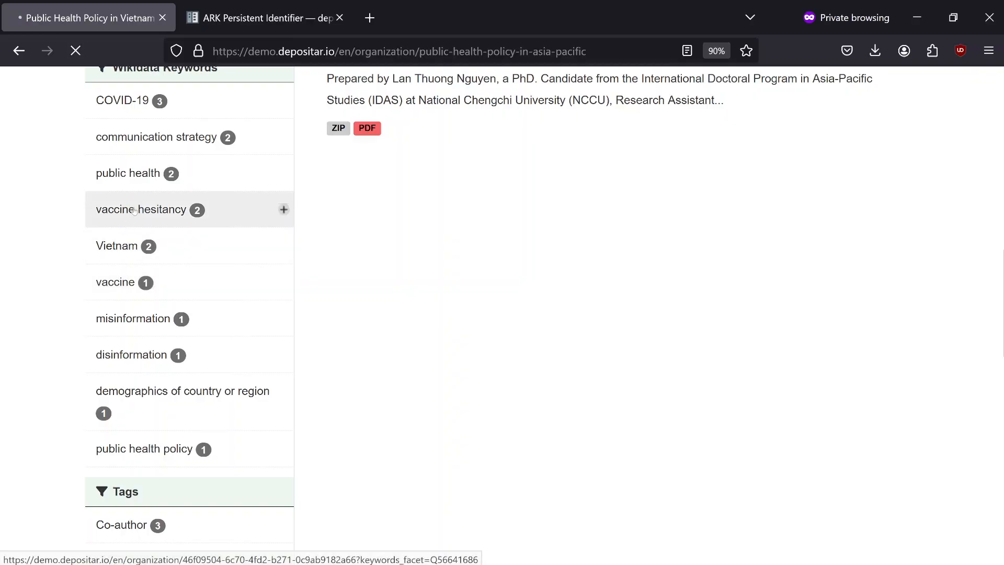
scroll(500, 400, down, 5)
scroll(500, 400, down, 15)
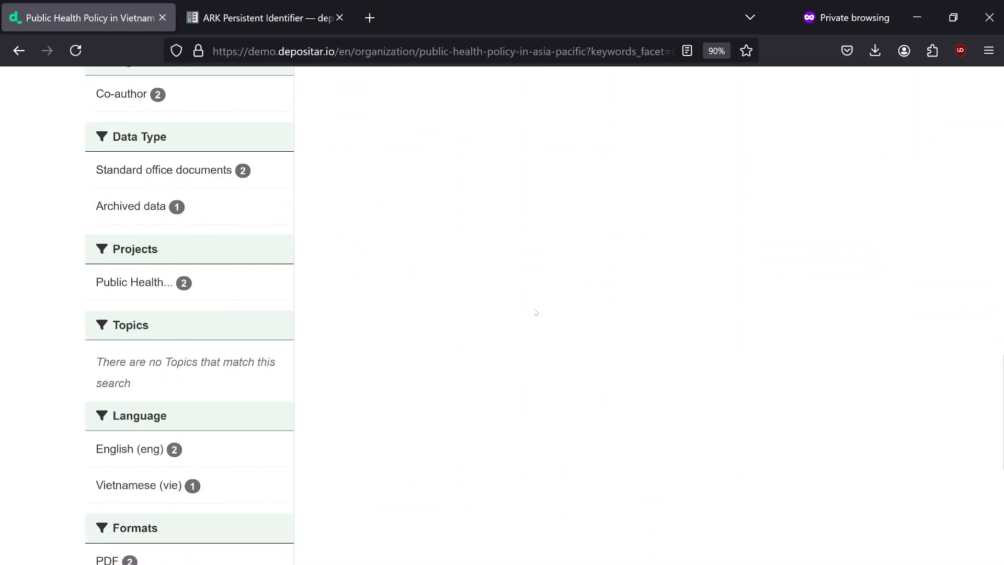
scroll(536, 312, down, 1)
scroll(550, 315, down, 5)
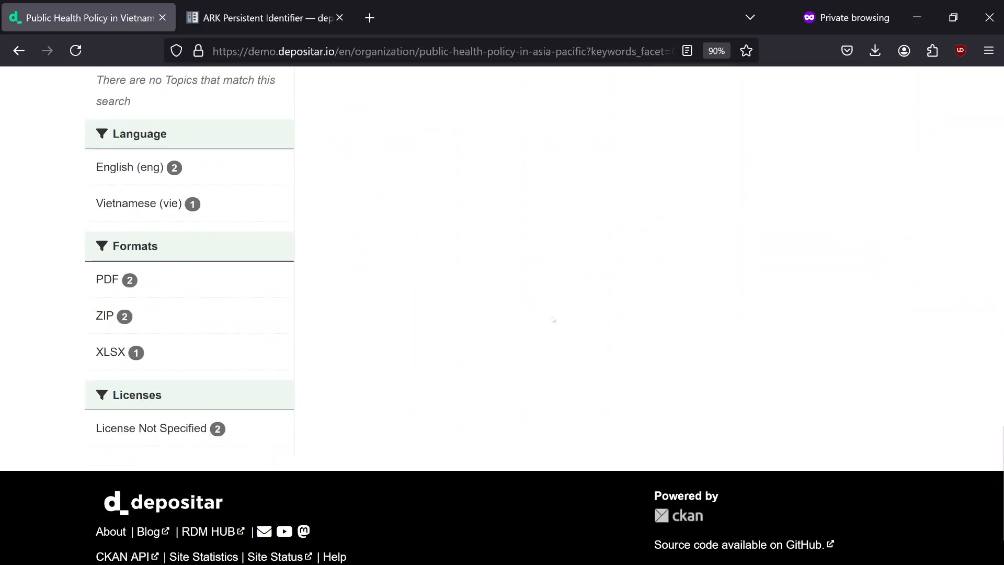